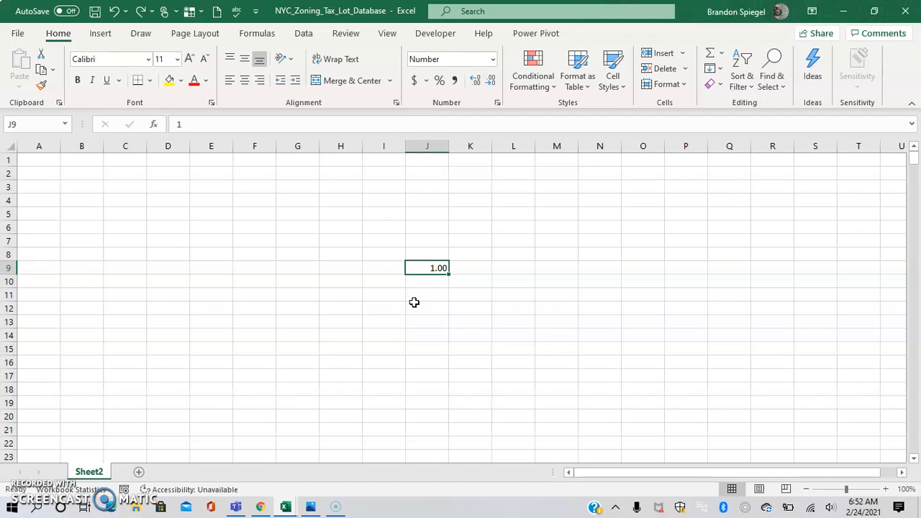
- Enter the formula =J9+1 in cell J10
{"action": "key", "text": "Down"}
{"action": "type", "text": "="}
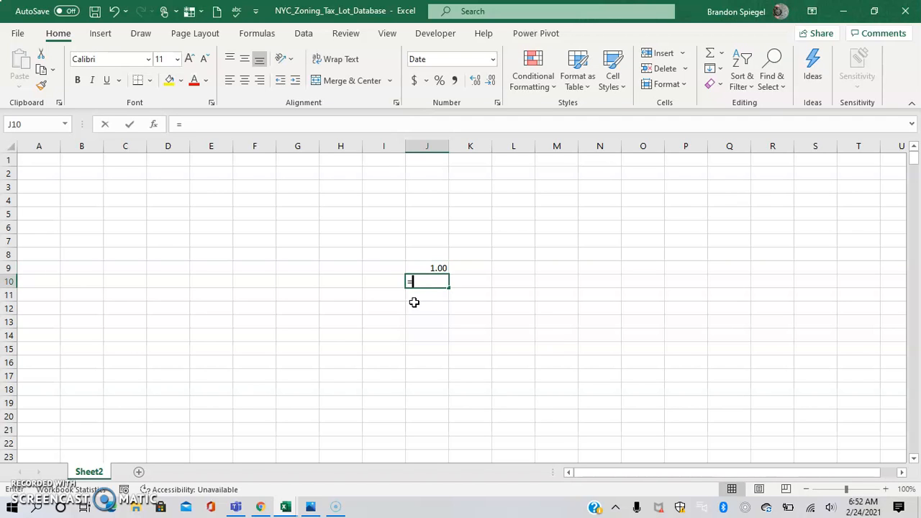
{"action": "key", "text": "Up"}
{"action": "type", "text": "+1"}
{"action": "key", "text": "Return"}
{"action": "key", "text": "Up"}
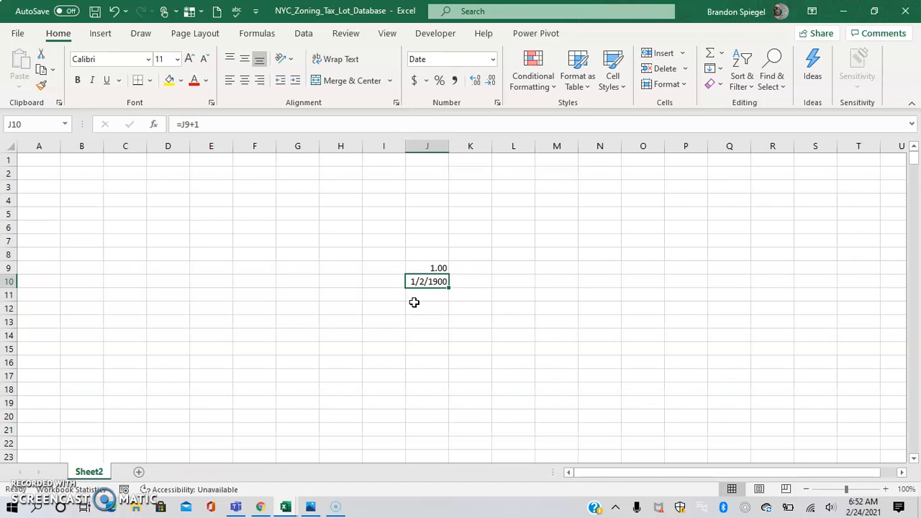
- Copy the formula in J10 and extend the selection down through J15
{"action": "key", "text": "ctrl+c"}
{"action": "key", "text": "shift+Down"}
{"action": "key", "text": "shift+Down"}
{"action": "key", "text": "shift+Down"}
{"action": "key", "text": "shift+Down"}
{"action": "key", "text": "shift+Down"}
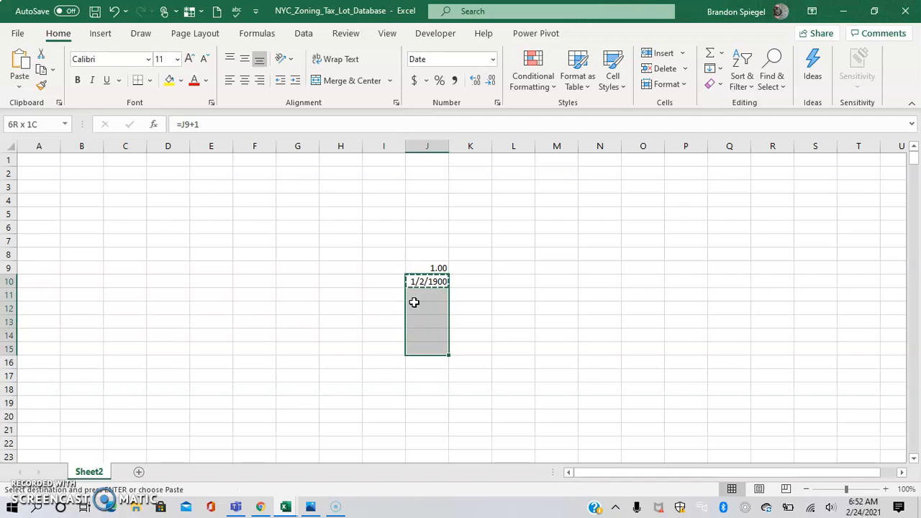
- Clear the formula from J10 and reselect cell J9
{"action": "key", "text": "Up"}
{"action": "key", "text": "Down"}
{"action": "key", "text": "Delete"}
{"action": "key", "text": "Up"}
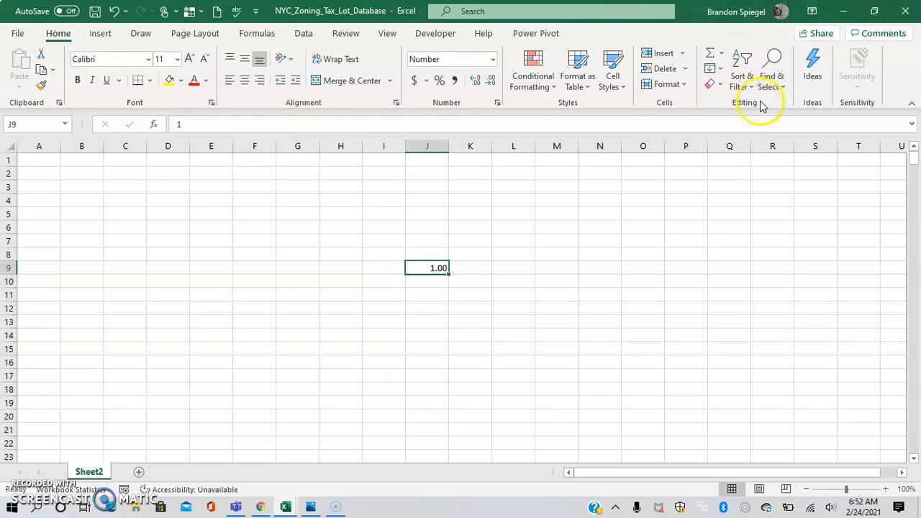
- Fill a linear series down the column from J9 with step value 1 and stop value 500000
{"action": "left_click", "coordinate": [721, 69]}
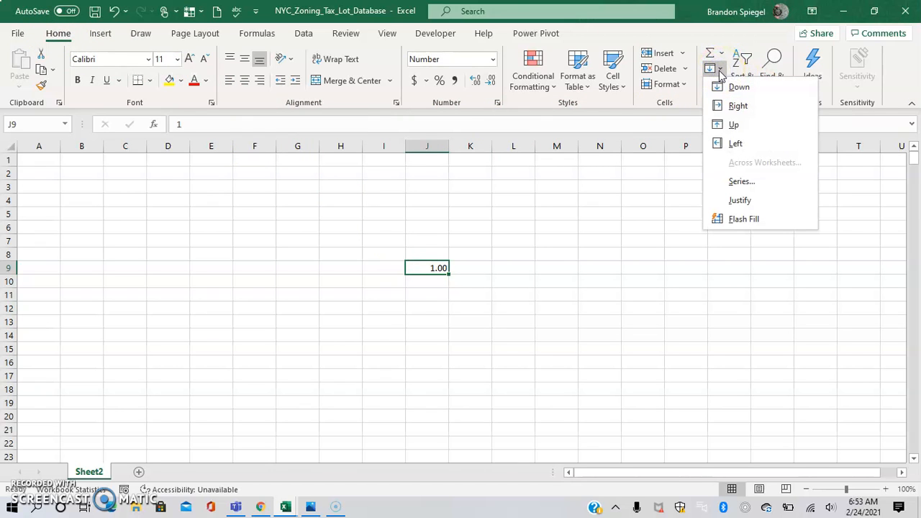
{"action": "left_click", "coordinate": [759, 184]}
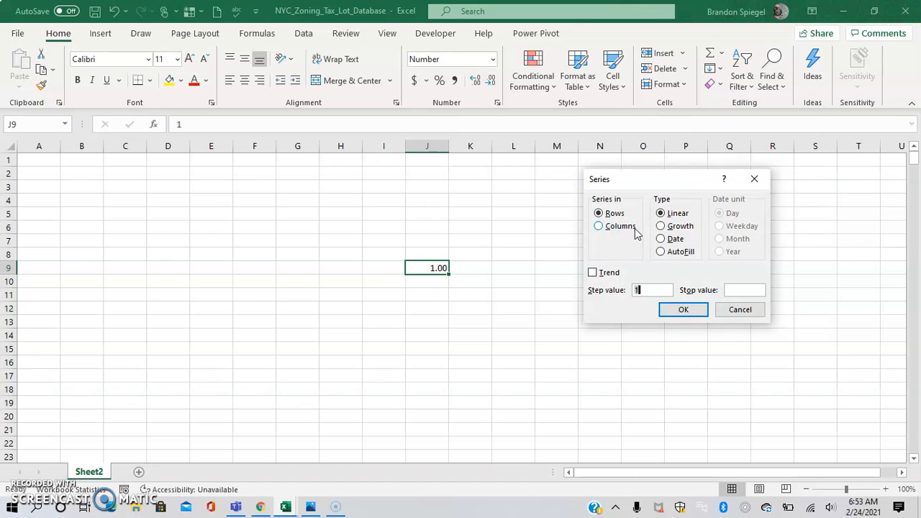
{"action": "left_click", "coordinate": [633, 230]}
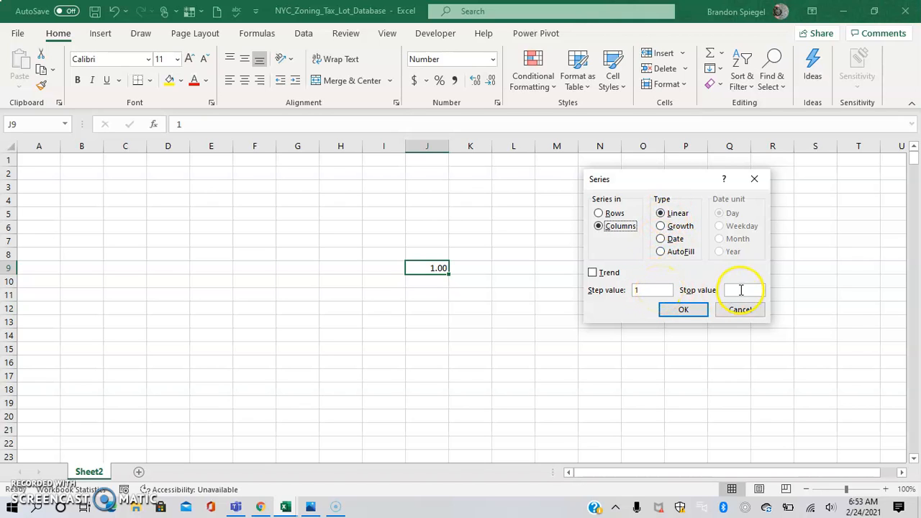
{"action": "left_click", "coordinate": [741, 290]}
{"action": "type", "text": "500000"}
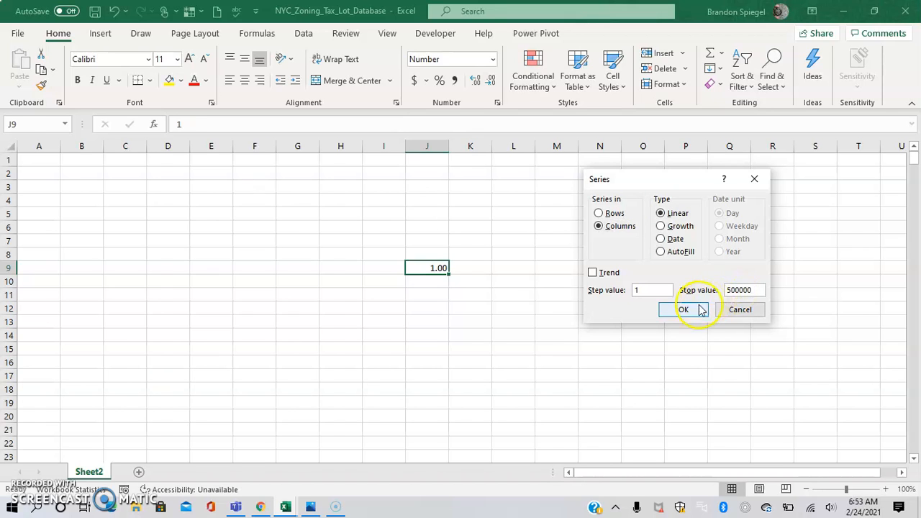
{"action": "left_click", "coordinate": [683, 310]}
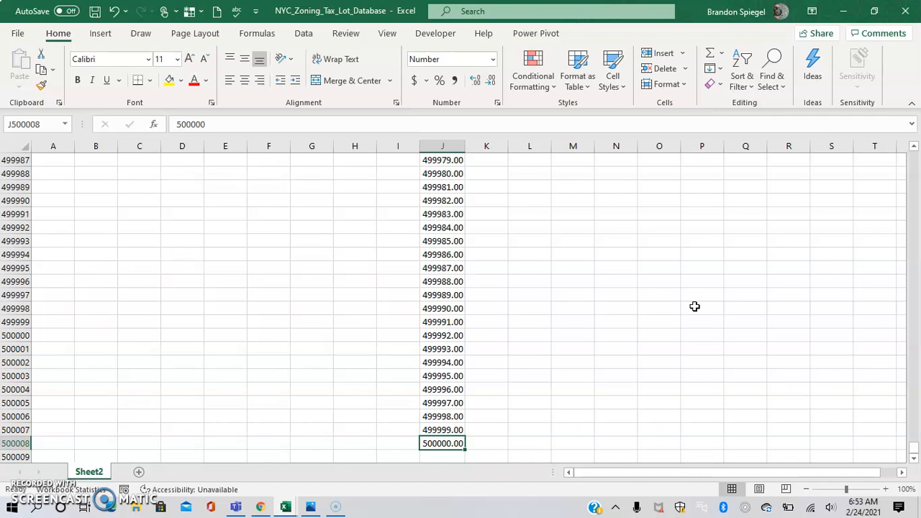
- Clear all the filled series values below J9, keeping the starting value, and reselect J9
{"action": "key", "text": "ctrl+Up"}
{"action": "key", "text": "Down"}
{"action": "key", "text": "ctrl+shift+Down"}
{"action": "key", "text": "Delete"}
{"action": "key", "text": "Up"}
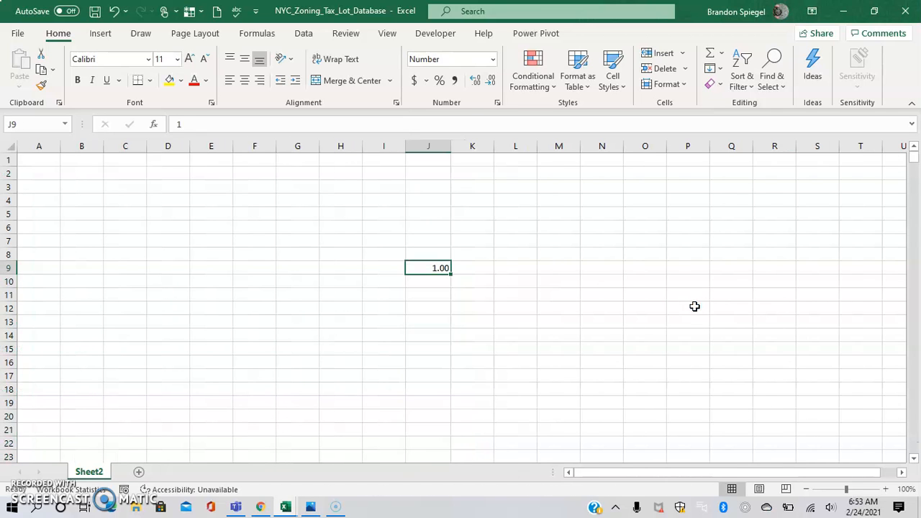
- Fill a linear series down the column from J9 with step value 5 and stop value 500000
{"action": "left_click", "coordinate": [722, 69]}
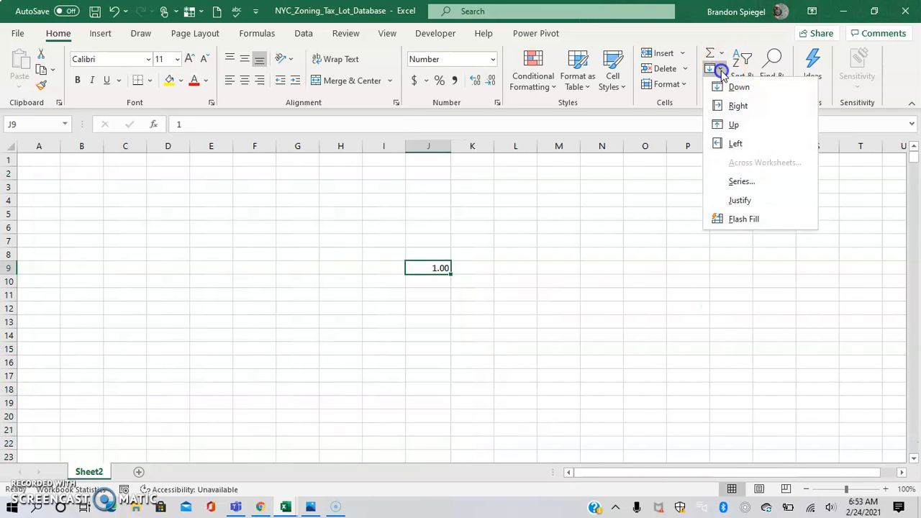
{"action": "left_click", "coordinate": [756, 189]}
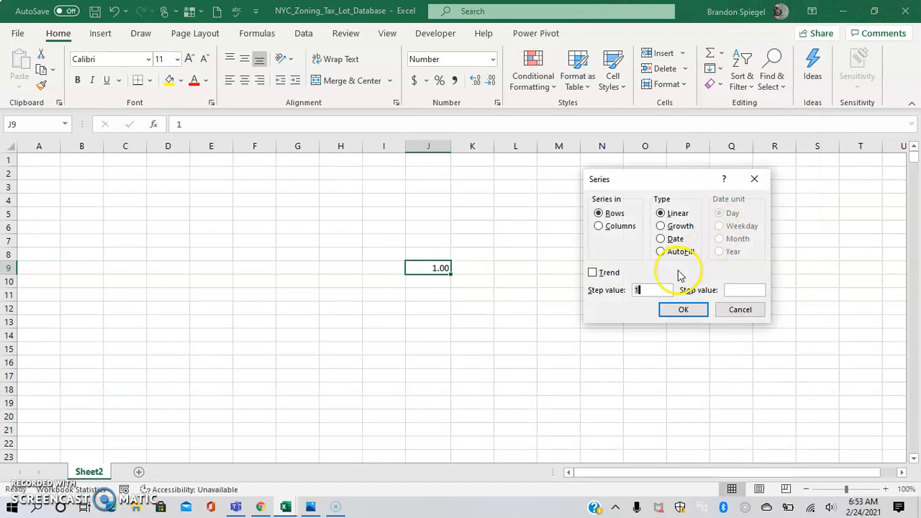
{"action": "left_click", "coordinate": [617, 227]}
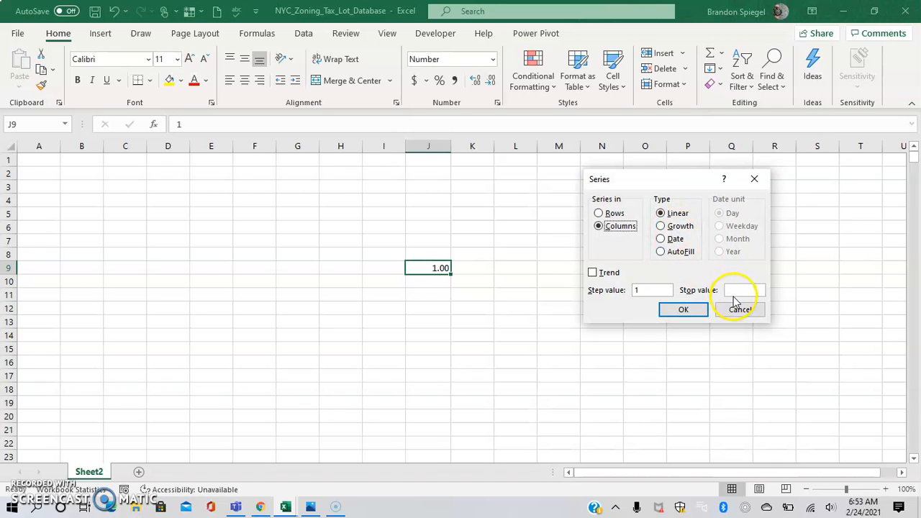
{"action": "left_click", "coordinate": [668, 291]}
{"action": "key", "text": "BackSpace"}
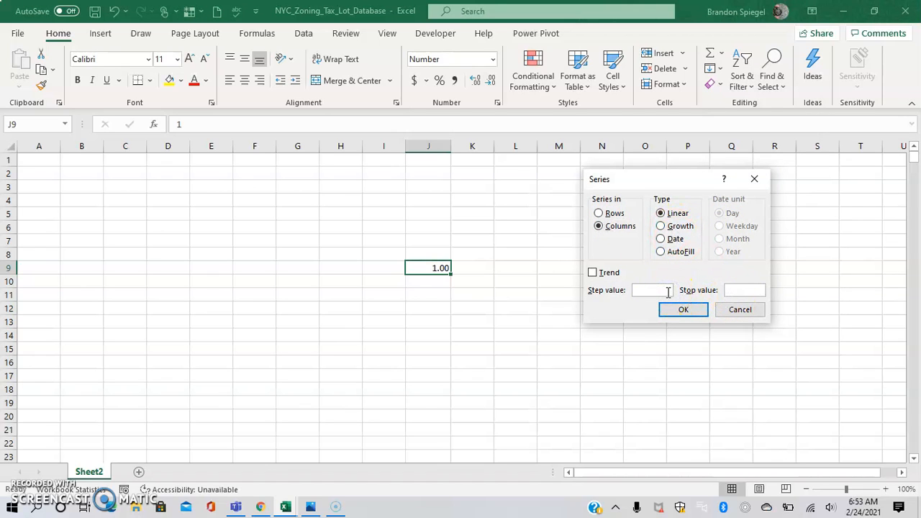
{"action": "type", "text": "10"}
{"action": "key", "text": "BackSpace"}
{"action": "key", "text": "BackSpace"}
{"action": "type", "text": "5500"}
{"action": "left_click", "coordinate": [680, 308]}
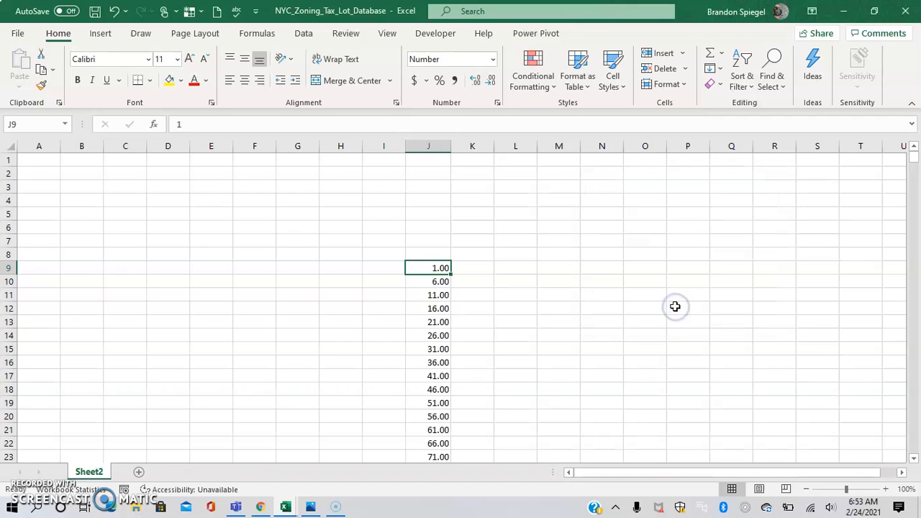
- Examine the end and the start of the filled series in column J, including the increment between the first three values
{"action": "key", "text": "ctrl+Down"}
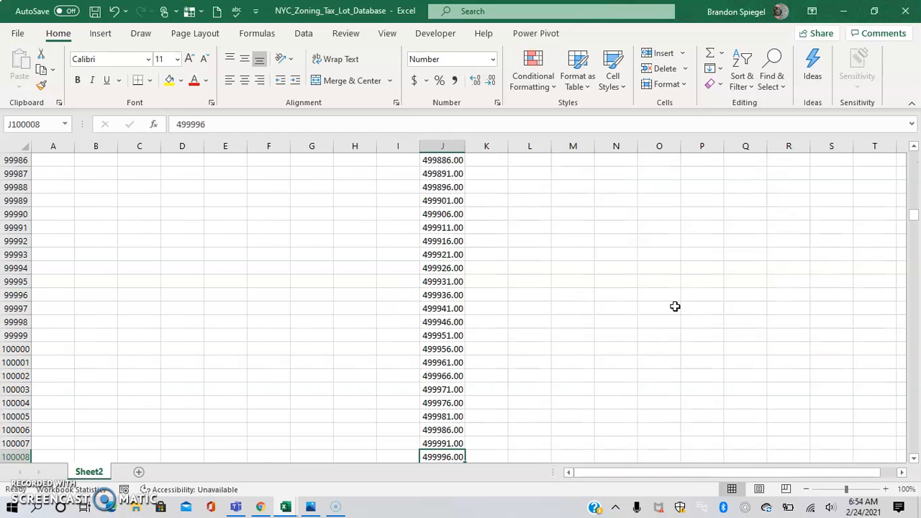
{"action": "key", "text": "Down"}
{"action": "key", "text": "Down"}
{"action": "key", "text": "Down"}
{"action": "key", "text": "Up"}
{"action": "key", "text": "Up"}
{"action": "key", "text": "Up"}
{"action": "key", "text": "Up"}
{"action": "key", "text": "ctrl+Up"}
{"action": "key", "text": "Up"}
{"action": "key", "text": "Up"}
{"action": "key", "text": "Down"}
{"action": "key", "text": "Down"}
{"action": "key", "text": "Down"}
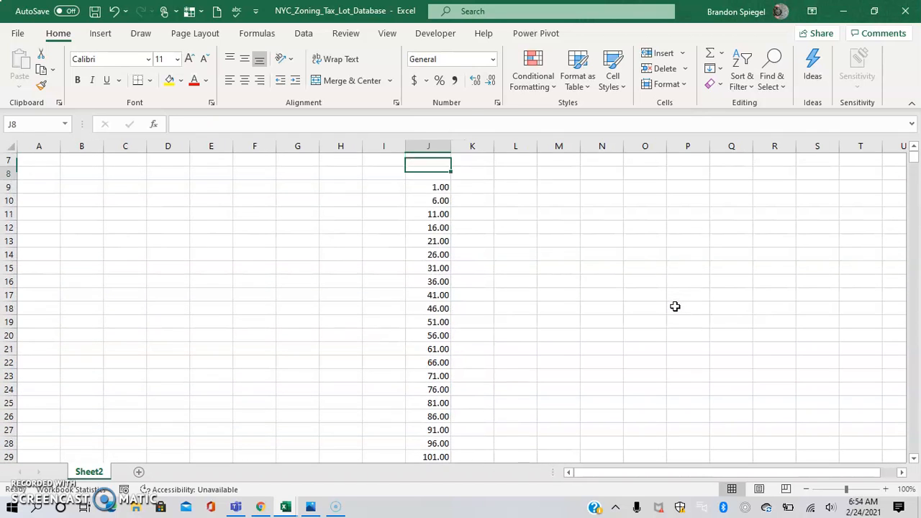
{"action": "key", "text": "Up"}
{"action": "key", "text": "shift+Down"}
{"action": "key", "text": "shift+Down"}
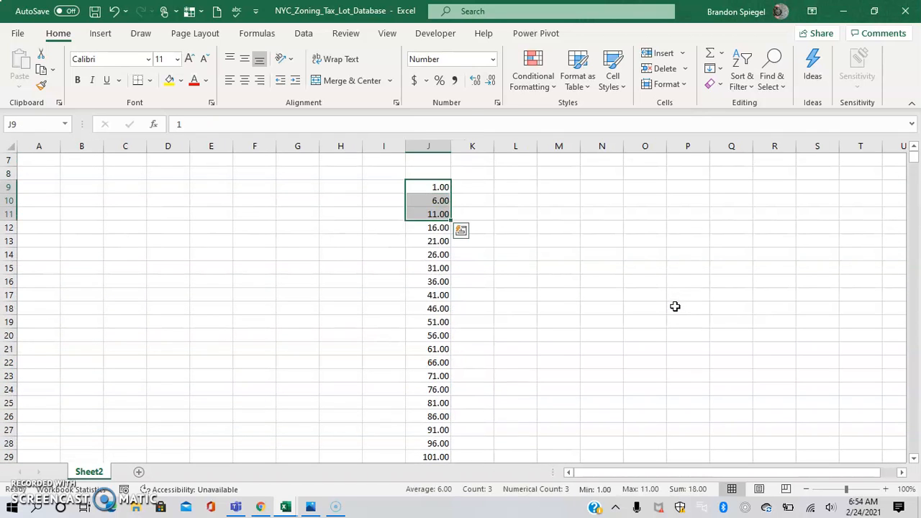
- Enter 0 in the first cell of the column J series and clear the values below it
{"action": "key", "text": "Up"}
{"action": "key", "text": "Down"}
{"action": "type", "text": "0"}
{"action": "key", "text": "Return"}
{"action": "key", "text": "ctrl+shift+Down"}
{"action": "key", "text": "Delete"}
{"action": "key", "text": "ctrl+BackSpace"}
{"action": "key", "text": "Up"}
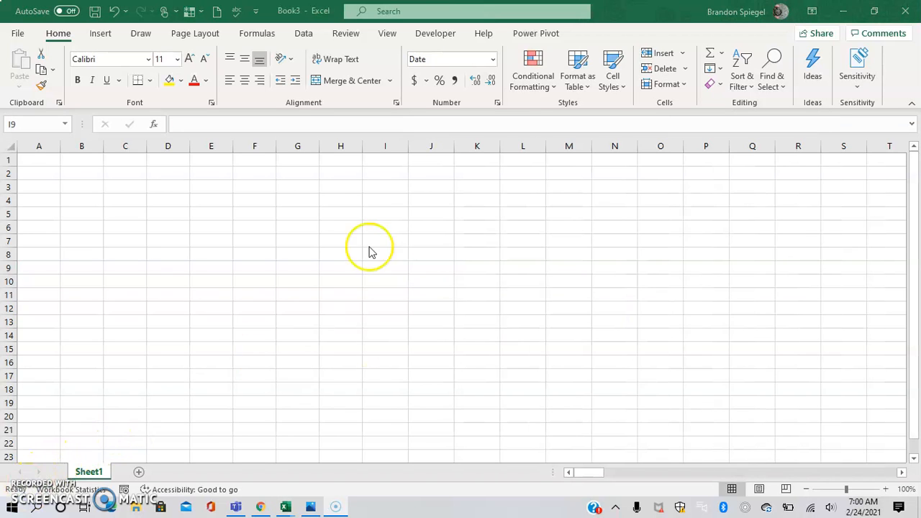
- Enter the date 1/1/2021 in cell I7 of the Book3 workbook
{"action": "left_click", "coordinate": [395, 240]}
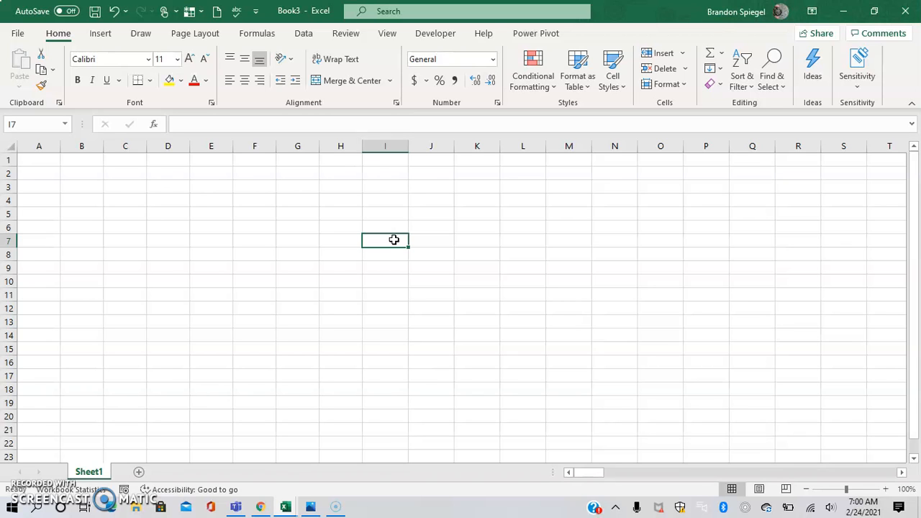
{"action": "type", "text": "1/1/2021"}
{"action": "key", "text": "ctrl+Return"}
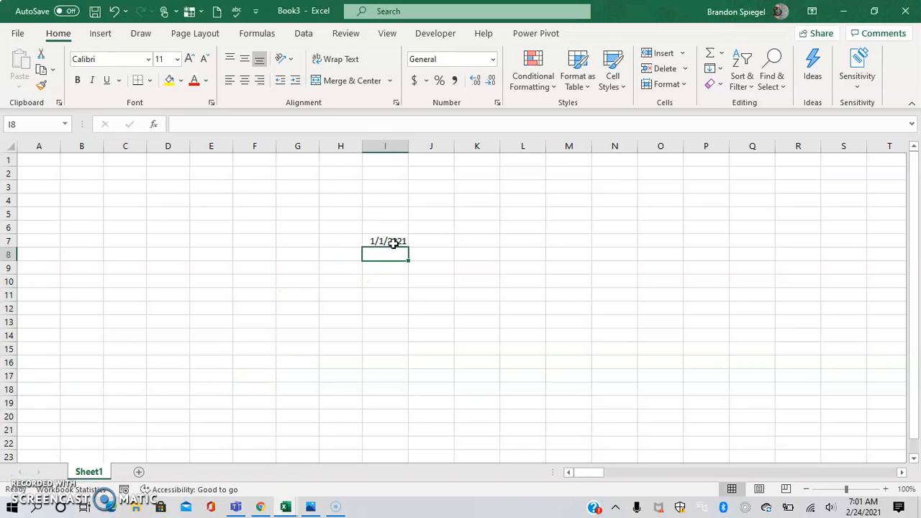
{"action": "left_click", "coordinate": [716, 69]}
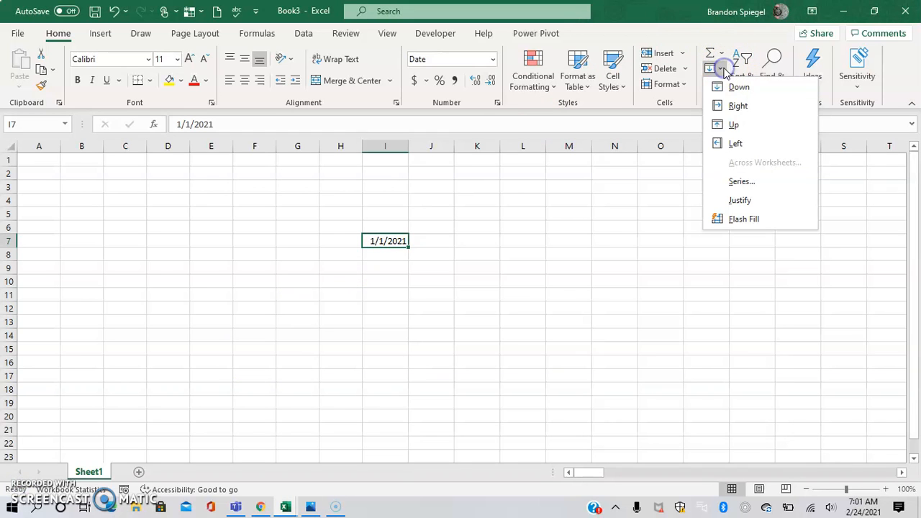
{"action": "left_click", "coordinate": [741, 181]}
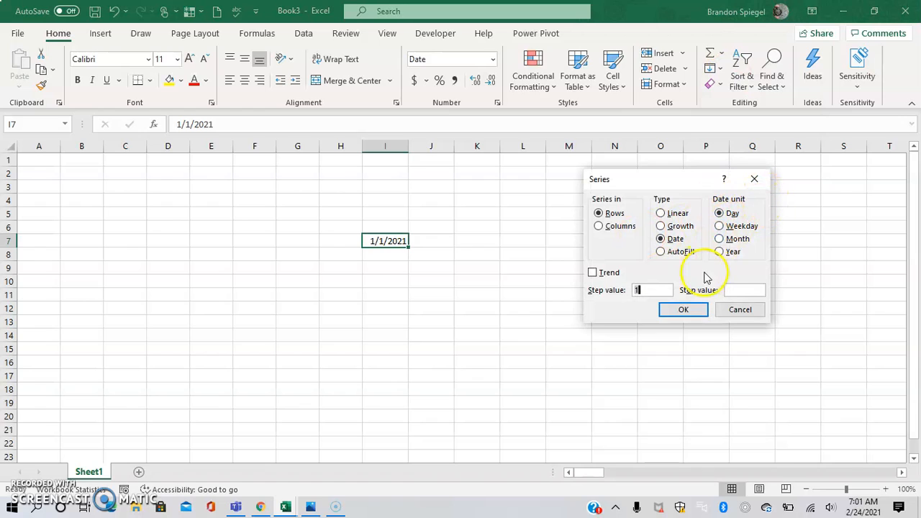
{"action": "left_click", "coordinate": [736, 288]}
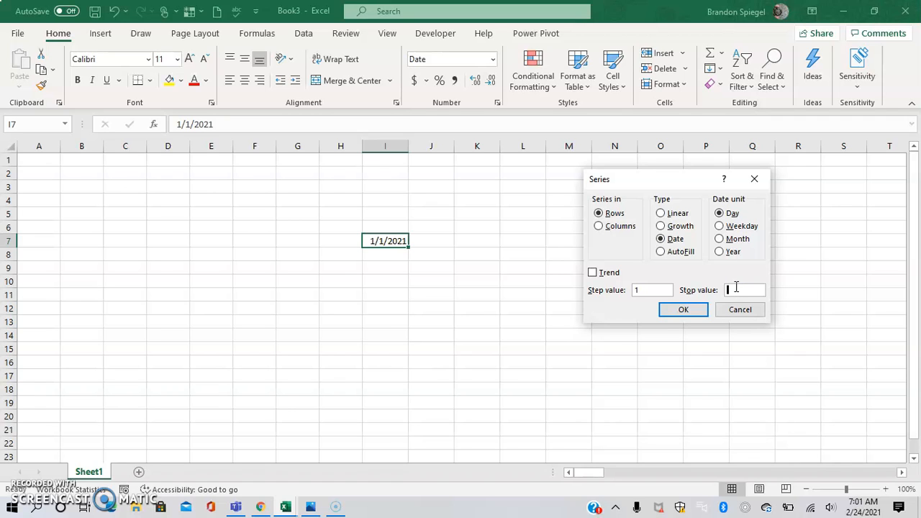
{"action": "double_click", "coordinate": [635, 289]}
{"action": "left_click", "coordinate": [755, 179]}
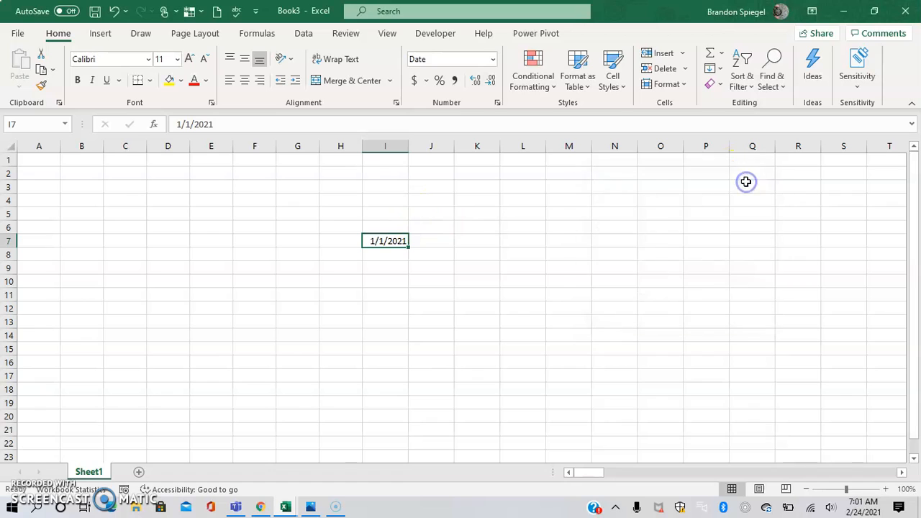
- Enter the formula =I7+100 in cell K7 to calculate the date 100 days after the start date
{"action": "left_click", "coordinate": [490, 241]}
{"action": "type", "text": "="}
{"action": "key", "text": "Left"}
{"action": "key", "text": "Left"}
{"action": "type", "text": "+100"}
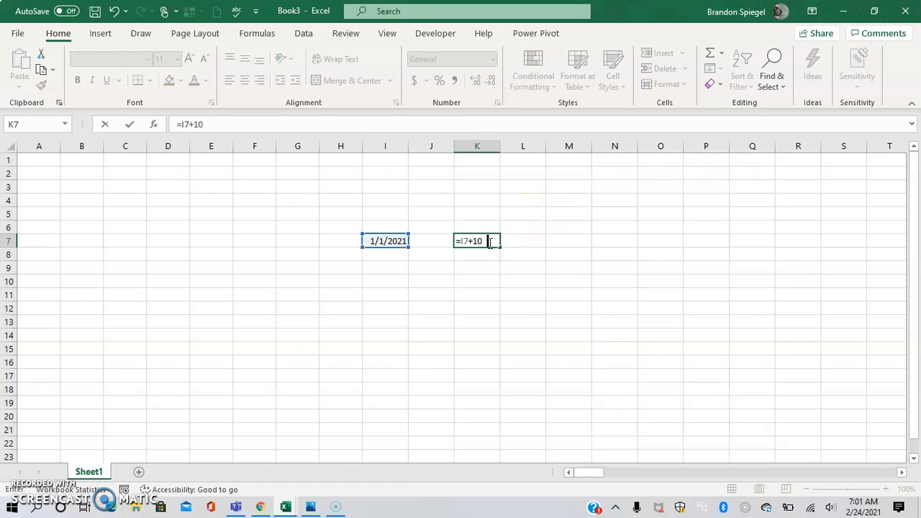
{"action": "key", "text": "Return"}
{"action": "key", "text": "Right"}
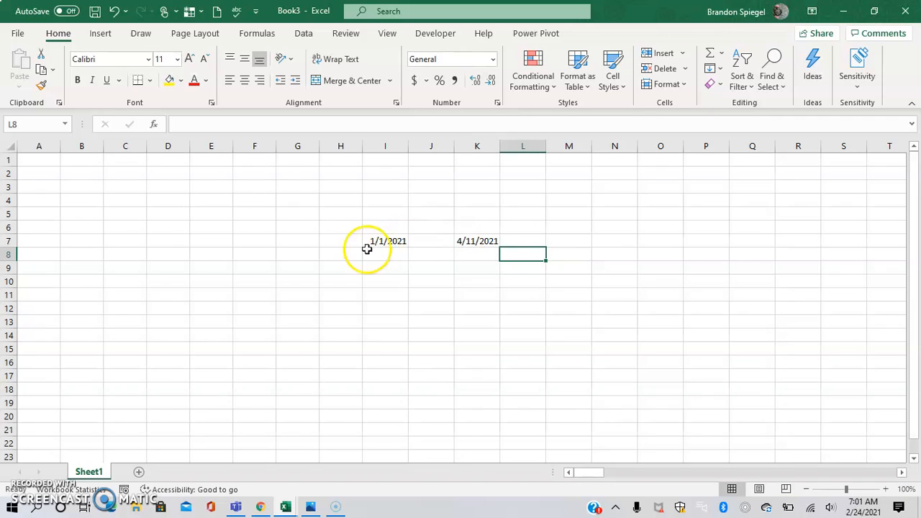
{"action": "key", "text": "Left"}
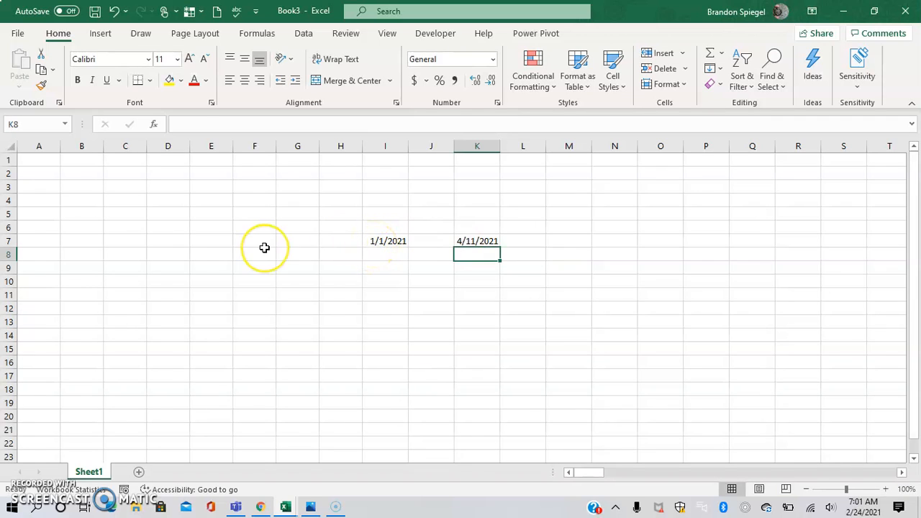
{"action": "key", "text": "Up"}
{"action": "key", "text": "Left"}
{"action": "key", "text": "Left"}
{"action": "key", "text": "shift+Right"}
{"action": "key", "text": "shift+Right"}
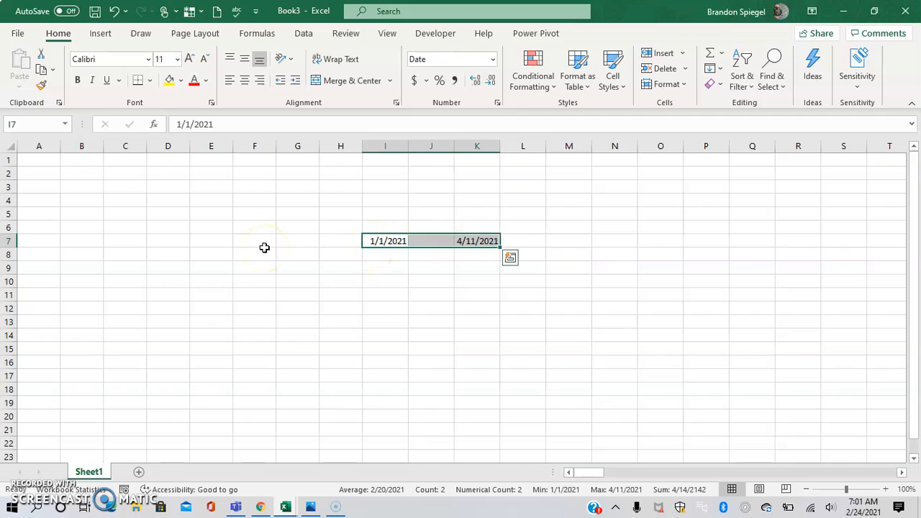
{"action": "key", "text": "Down"}
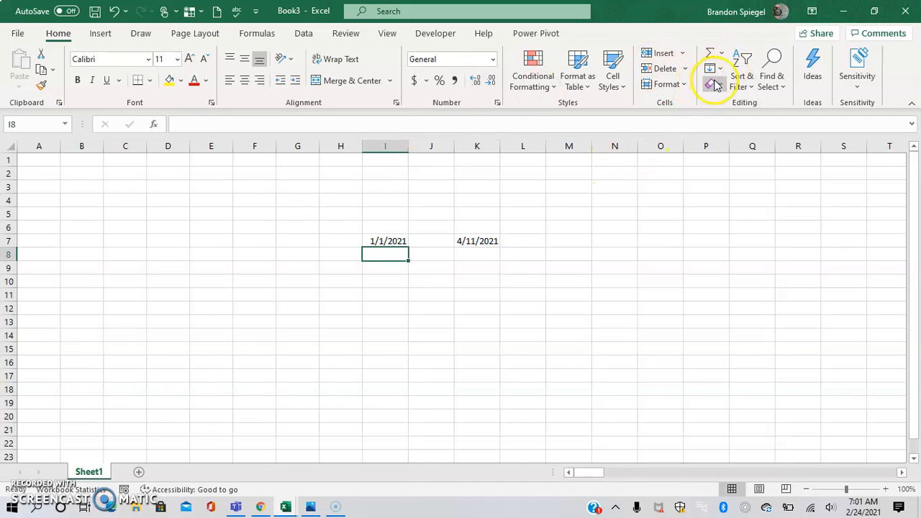
- Fill a daily date series down the column from I7 with step value 1 and stop value 4/11/2021
{"action": "key", "text": "Up"}
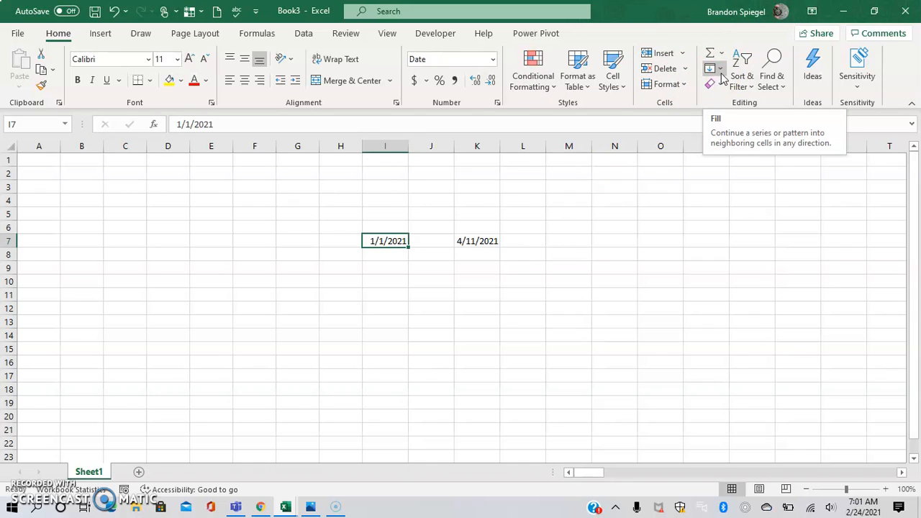
{"action": "left_click", "coordinate": [721, 70]}
{"action": "left_click", "coordinate": [745, 182]}
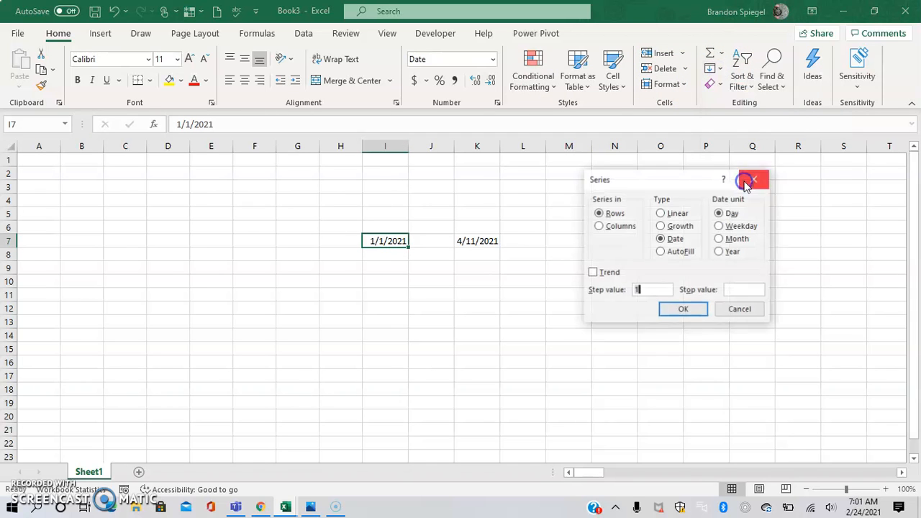
{"action": "left_click", "coordinate": [744, 289]}
{"action": "type", "text": "4/11/2021"}
{"action": "left_click", "coordinate": [610, 228]}
{"action": "left_click", "coordinate": [690, 310]}
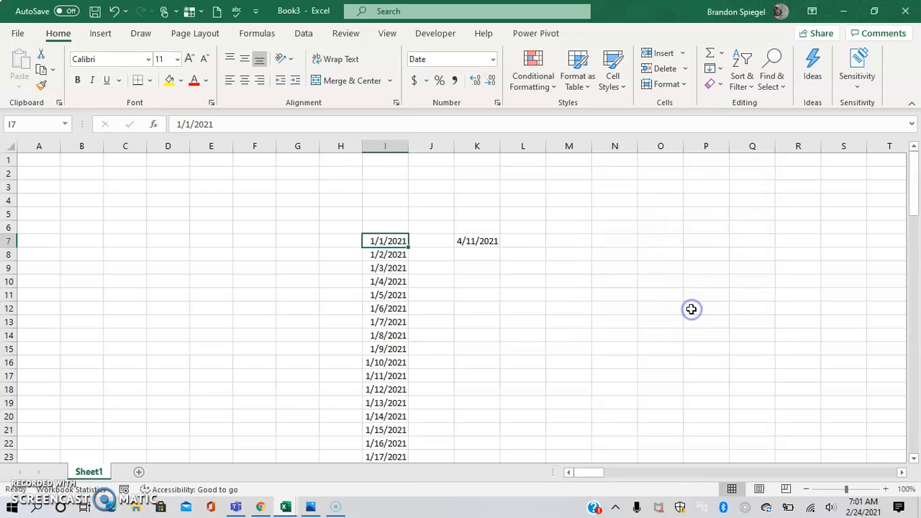
- Examine the filled date series in column I from its first to its last date
{"action": "key", "text": "ctrl+Down"}
{"action": "key", "text": "ctrl+Up"}
{"action": "key", "text": "Up"}
{"action": "key", "text": "Up"}
{"action": "key", "text": "Down"}
{"action": "key", "text": "Down"}
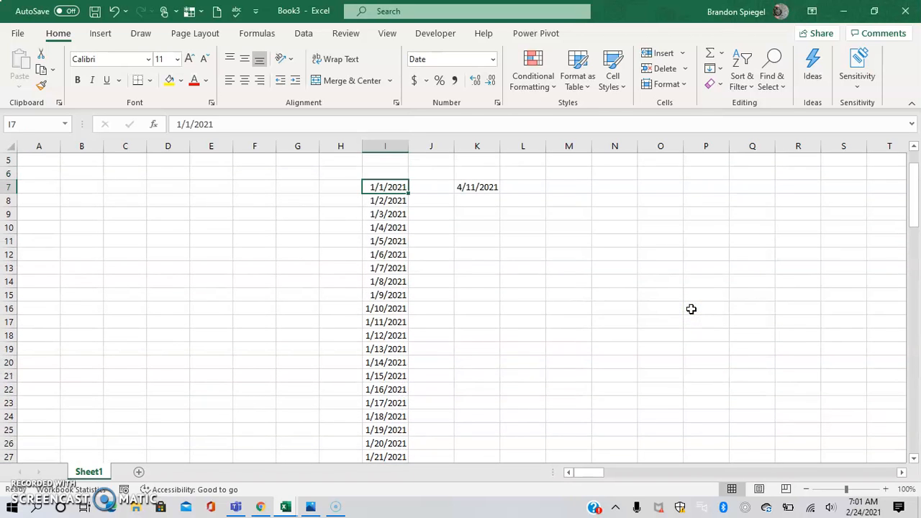
{"action": "key", "text": "ctrl+Down"}
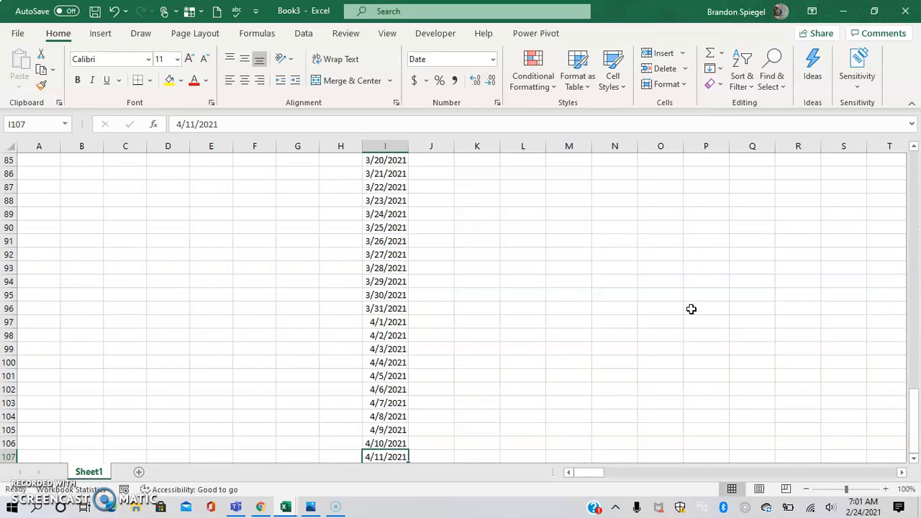
- Delete the filled dates below I7, keeping only the start date 1/1/2021 in column I
{"action": "key", "text": "ctrl+Up"}
{"action": "key", "text": "Down"}
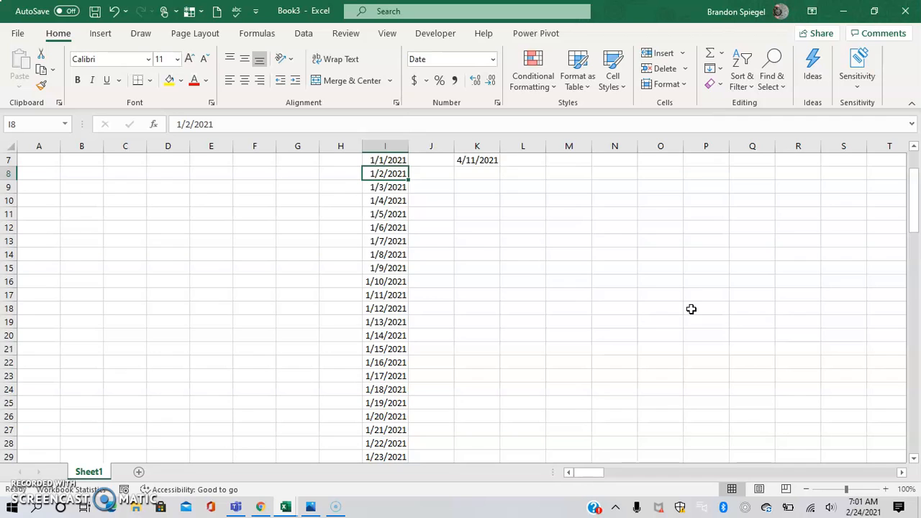
{"action": "key", "text": "ctrl+shift+Down"}
{"action": "key", "text": "Delete"}
{"action": "key", "text": "Up"}
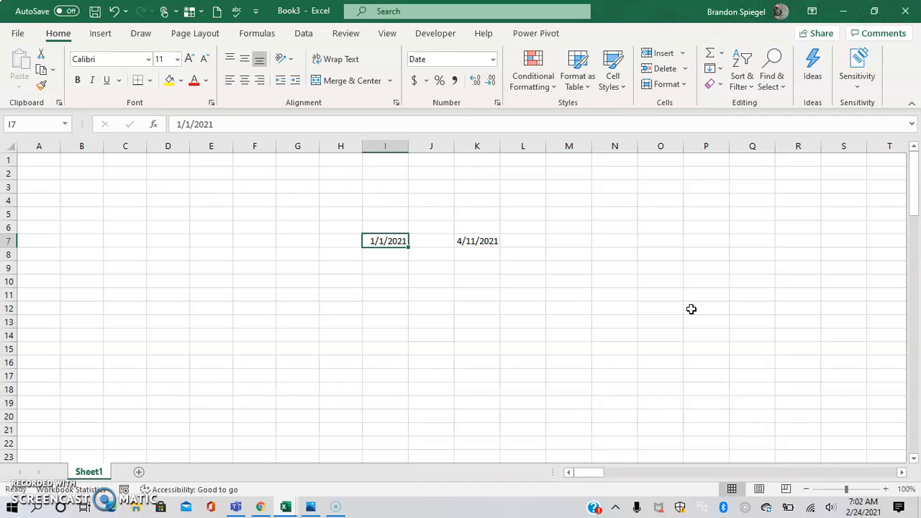
- Check the end-date formula in K7 and fill a weekday date series along row 7 from I7 with step value 1
{"action": "key", "text": "Right"}
{"action": "key", "text": "Right"}
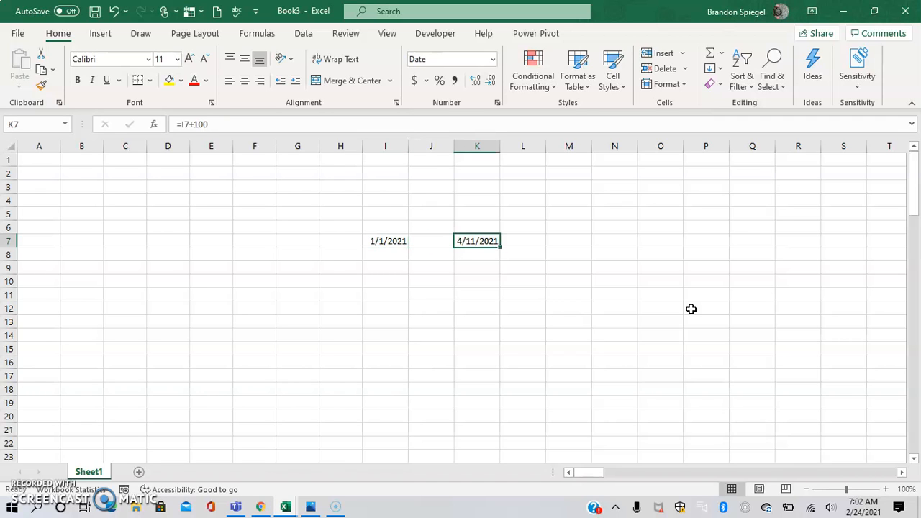
{"action": "key", "text": "F2"}
{"action": "key", "text": "Escape"}
{"action": "key", "text": "Left"}
{"action": "key", "text": "Left"}
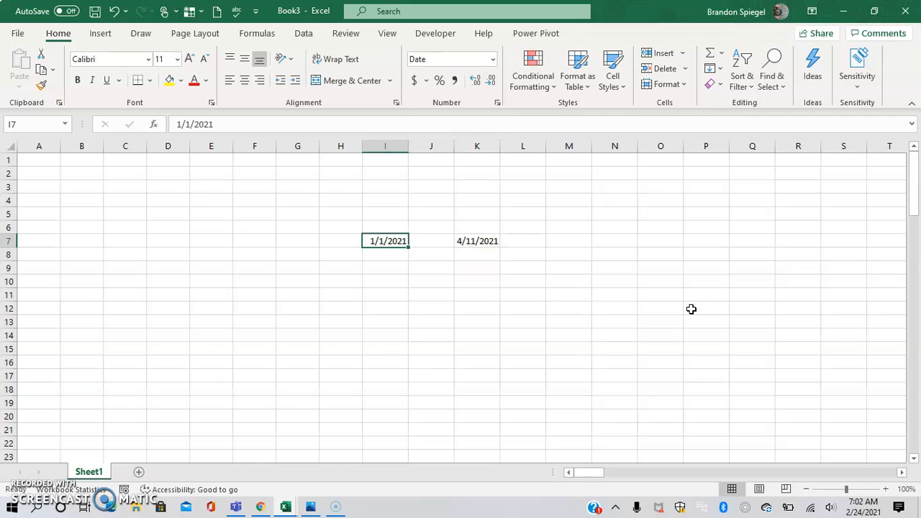
{"action": "left_click", "coordinate": [717, 69]}
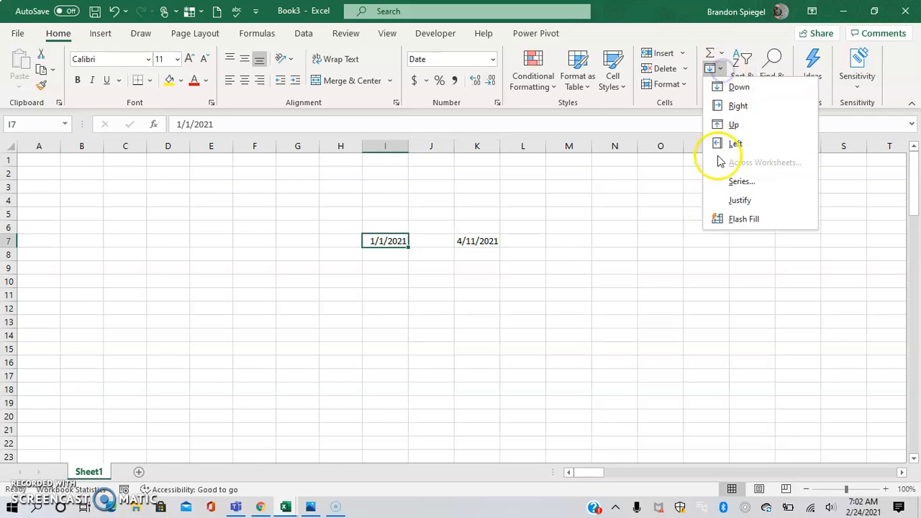
{"action": "left_click", "coordinate": [733, 181]}
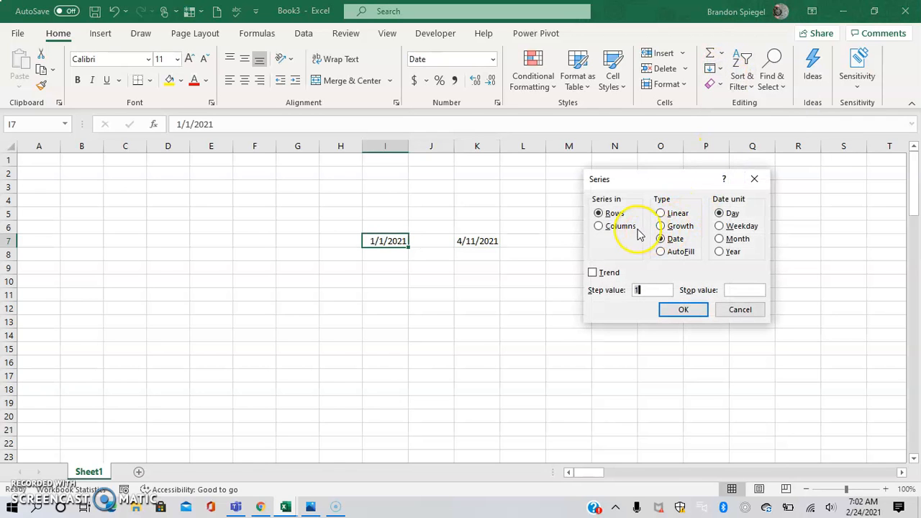
{"action": "left_click", "coordinate": [725, 226]}
{"action": "left_click", "coordinate": [754, 289]}
{"action": "left_click", "coordinate": [686, 309]}
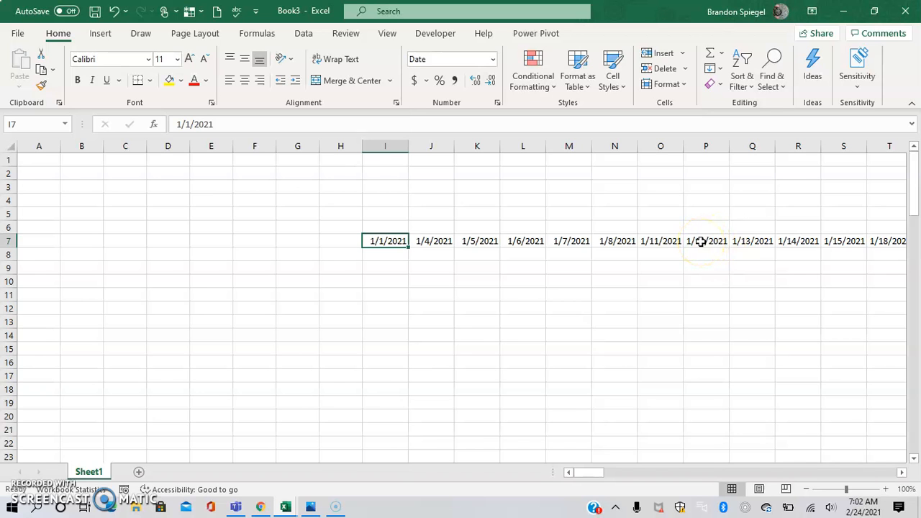
- Examine the weekday series in row 7, comparing the neighbouring dates 1/8/2021 and 1/11/2021 around the weekend
{"action": "key", "text": "ctrl+shift+Right"}
{"action": "key", "text": "ctrl+Left"}
{"action": "key", "text": "Right"}
{"action": "key", "text": "Right"}
{"action": "key", "text": "Right"}
{"action": "key", "text": "ctrl+Right"}
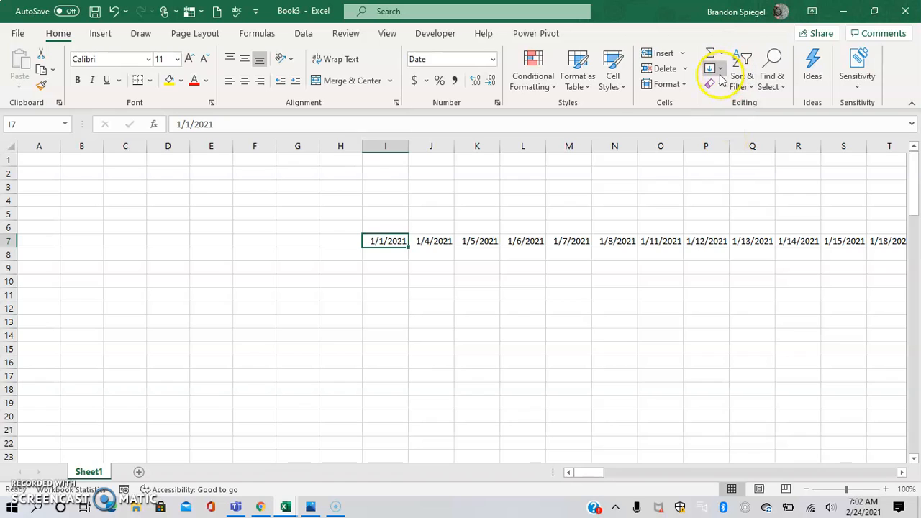
{"action": "left_click", "coordinate": [623, 239]}
{"action": "key", "text": "shift+Right"}
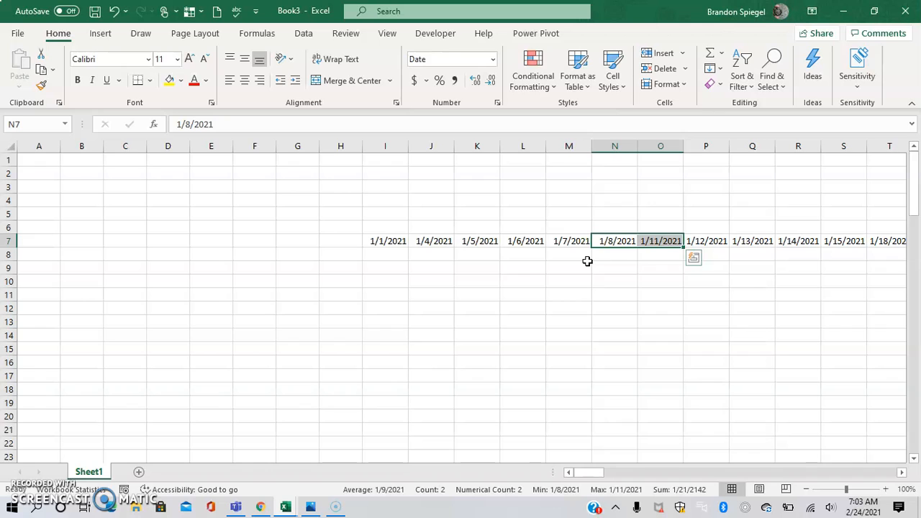
{"action": "key", "text": "Left"}
{"action": "key", "text": "Left"}
{"action": "key", "text": "Left"}
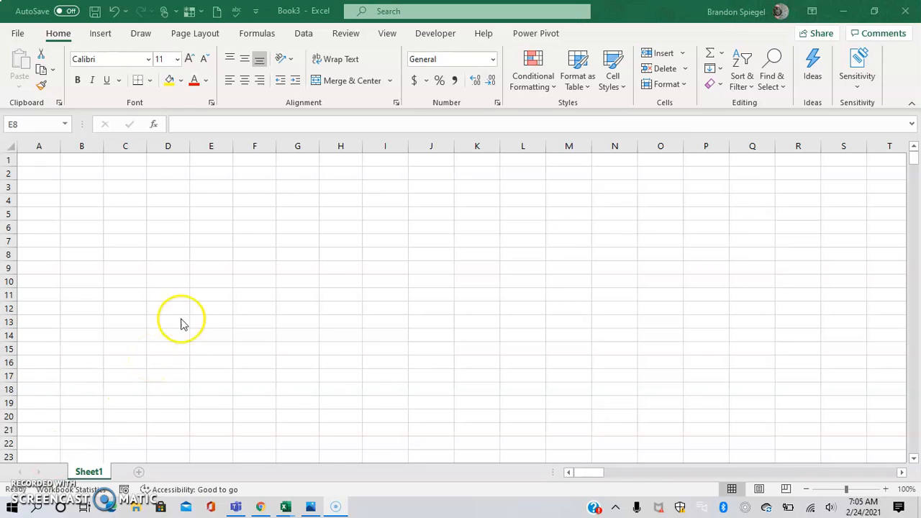
- Enter the formula =ROW(1:500) in cell E7 of the empty sheet and check both ends of its list
{"action": "left_click", "coordinate": [216, 253]}
{"action": "left_click", "coordinate": [223, 241]}
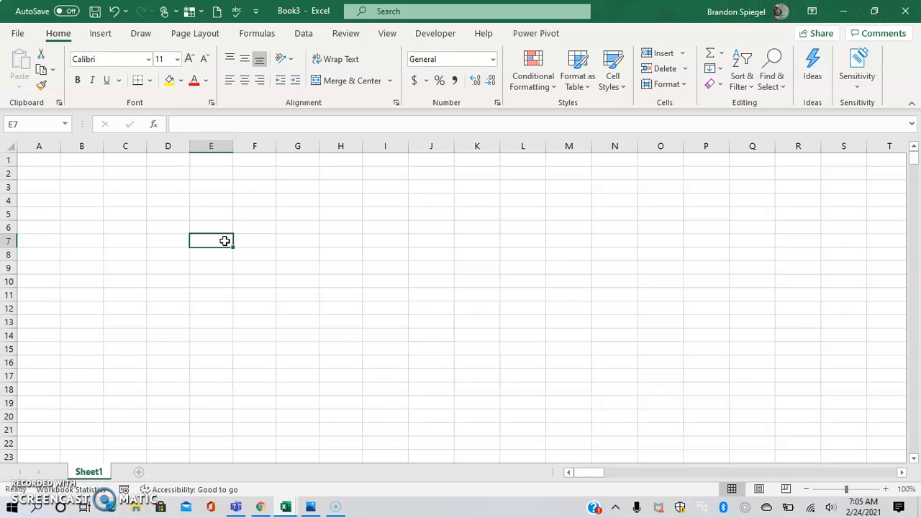
{"action": "type", "text": "=row(1:"}
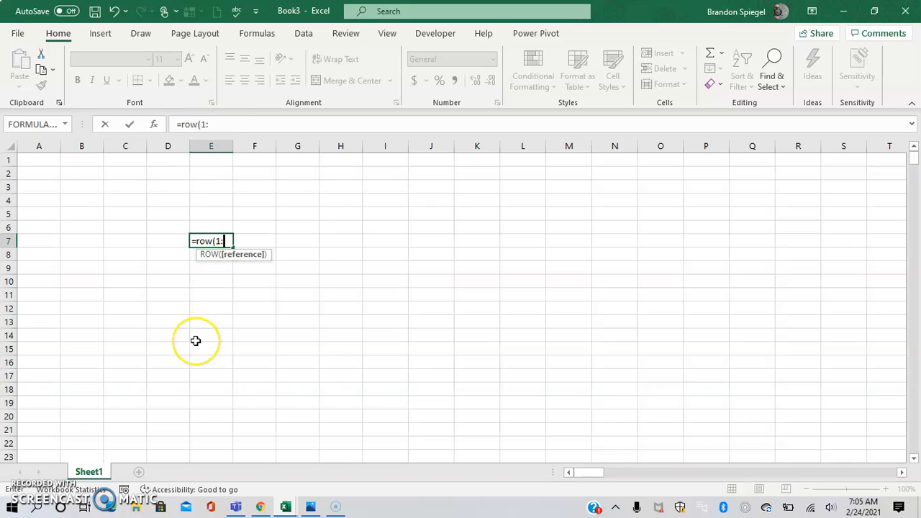
{"action": "type", "text": "500)"}
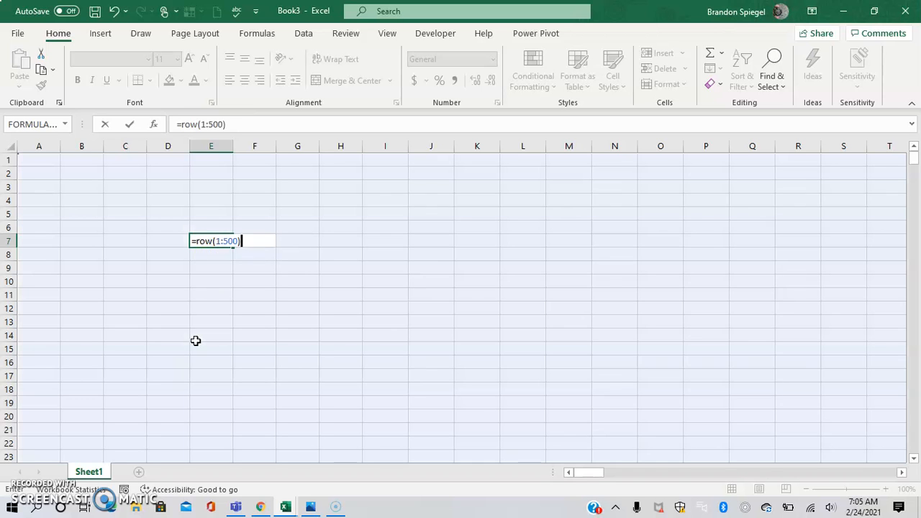
{"action": "key", "text": "Return"}
{"action": "key", "text": "Up"}
{"action": "key", "text": "ctrl+Down"}
{"action": "key", "text": "ctrl+Up"}
- Change the formula in E7 to =ROW(1:500000) and check both ends of the extended list
{"action": "key", "text": "F2"}
{"action": "key", "text": "Left"}
{"action": "type", "text": "000"}
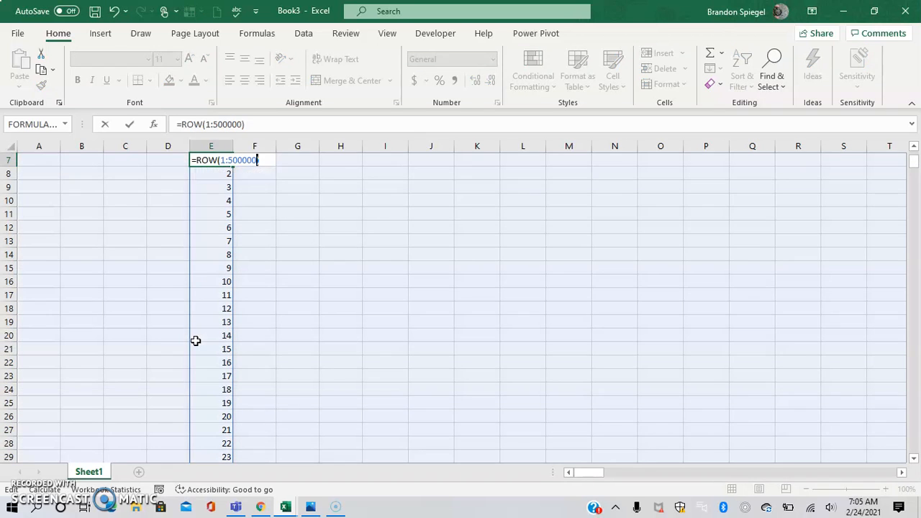
{"action": "key", "text": "Return"}
{"action": "key", "text": "Up"}
{"action": "key", "text": "ctrl+Down"}
{"action": "key", "text": "ctrl+Up"}
{"action": "scroll", "coordinate": [195, 341], "scroll_direction": "up", "scroll_amount": 1}
- Change the formula in E7 to =ROW(250:255)
{"action": "key", "text": "F2"}
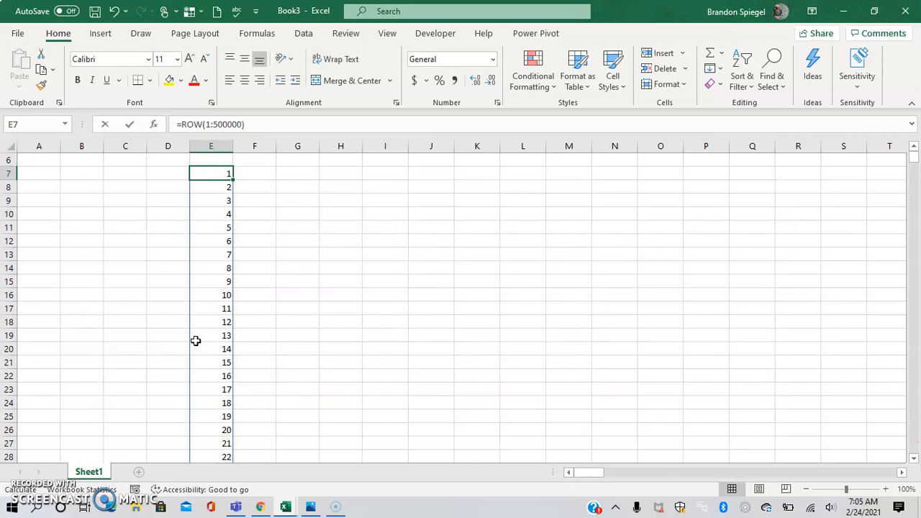
{"action": "key", "text": "Left"}
{"action": "key", "text": "Left"}
{"action": "key", "text": "Left"}
{"action": "key", "text": "Left"}
{"action": "key", "text": "Left"}
{"action": "key", "text": "Left"}
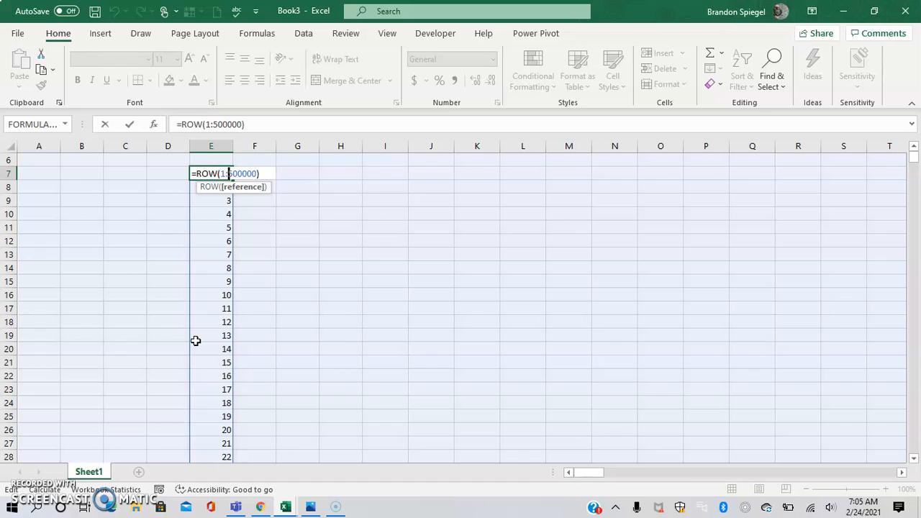
{"action": "key", "text": "Right"}
{"action": "key", "text": "Right"}
{"action": "key", "text": "Right"}
{"action": "key", "text": "Right"}
{"action": "key", "text": "Right"}
{"action": "key", "text": "BackSpace"}
{"action": "key", "text": "BackSpace"}
{"action": "key", "text": "BackSpace"}
{"action": "key", "text": "BackSpace"}
{"action": "key", "text": "BackSpace"}
{"action": "key", "text": "BackSpace"}
{"action": "key", "text": "BackSpace"}
{"action": "key", "text": "BackSpace"}
{"action": "type", "text": "250:"}
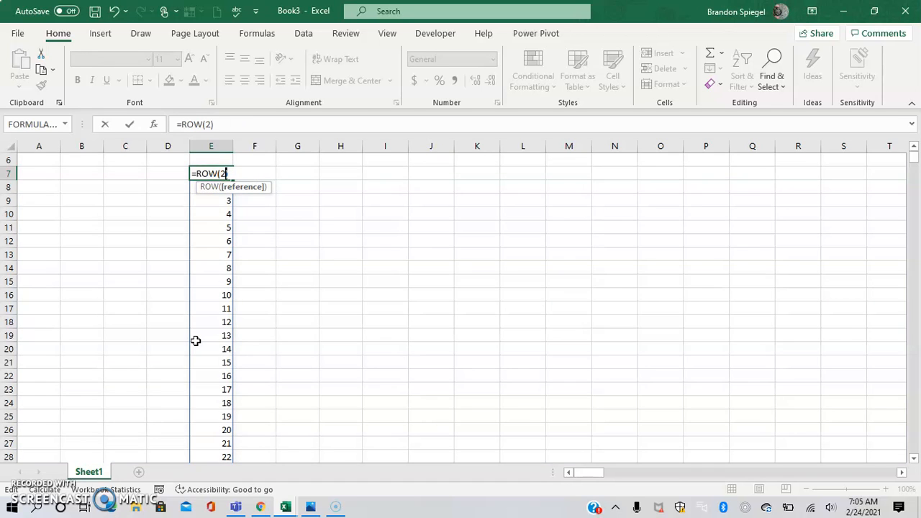
{"action": "type", "text": "255"}
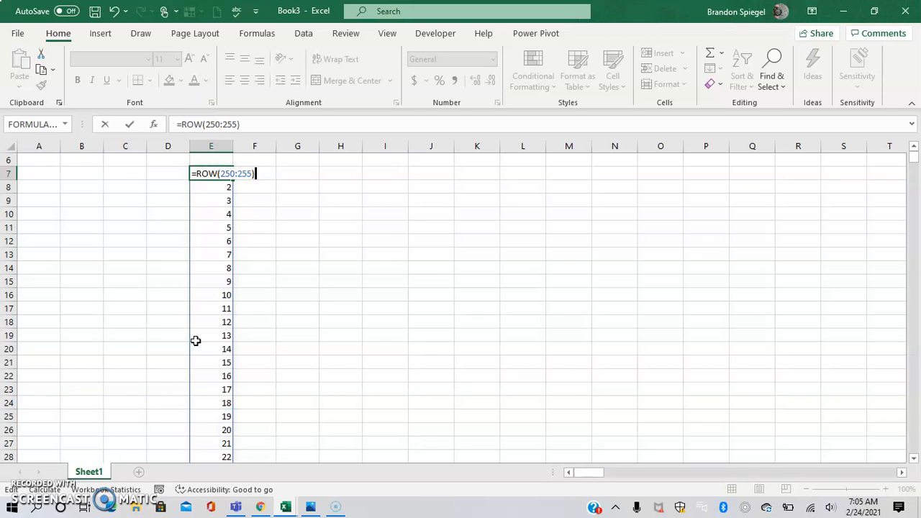
{"action": "key", "text": "Return"}
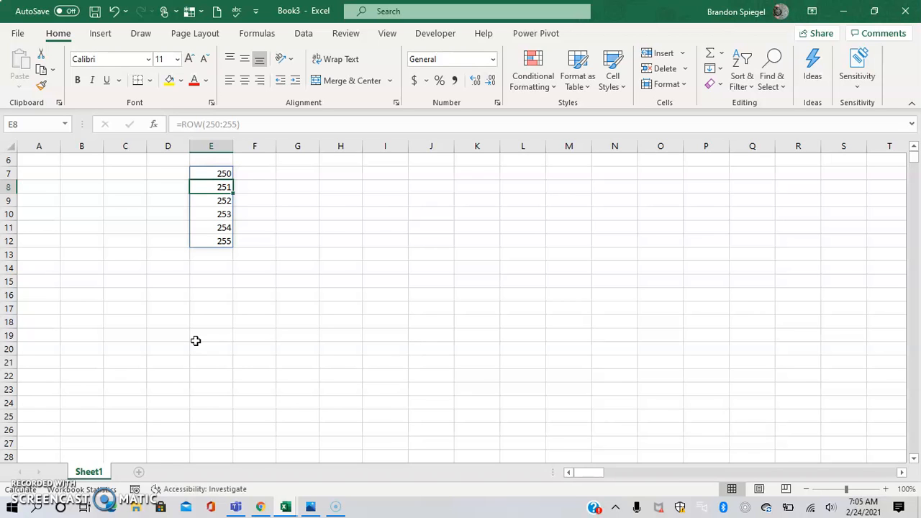
- Enter 1 in cell E9 inside the formula's spilled range and check the effect on E7
{"action": "key", "text": "Down"}
{"action": "type", "text": "1"}
{"action": "key", "text": "Return"}
{"action": "key", "text": "Up"}
{"action": "key", "text": "Up"}
{"action": "key", "text": "Up"}
{"action": "key", "text": "Up"}
{"action": "key", "text": "Down"}
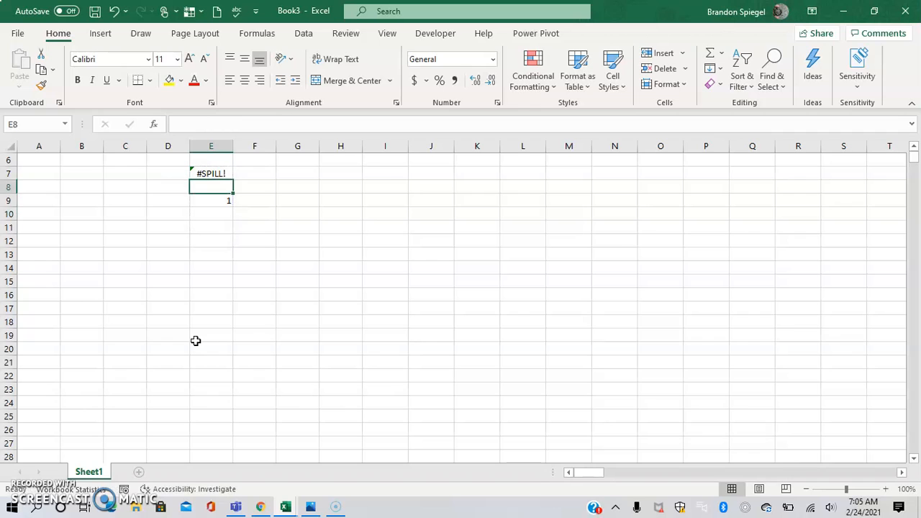
- Clear the 1 from cell E9 and return to the formula cell E7
{"action": "key", "text": "Down"}
{"action": "key", "text": "Down"}
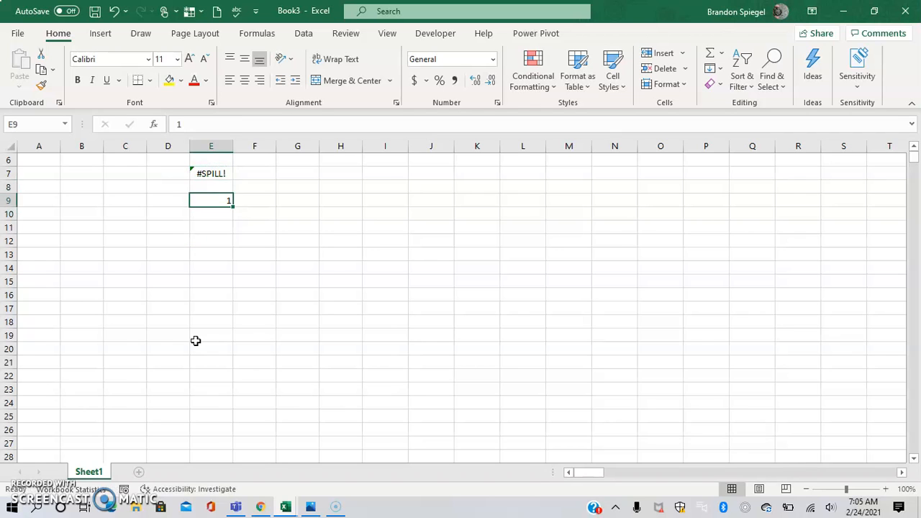
{"action": "key", "text": "Delete"}
{"action": "key", "text": "Up"}
{"action": "key", "text": "Up"}
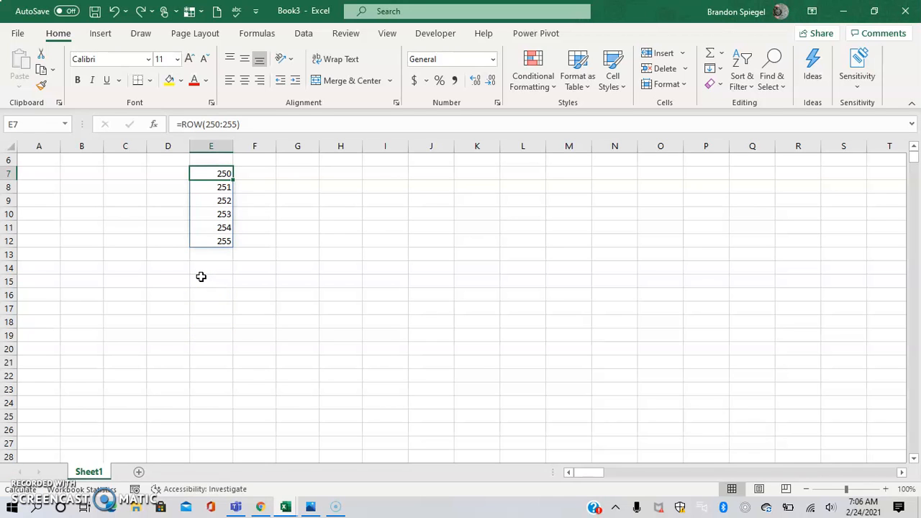
- Copy the spilled list E7:E12 and paste it over itself as values only
{"action": "key", "text": "ctrl+shift+Down"}
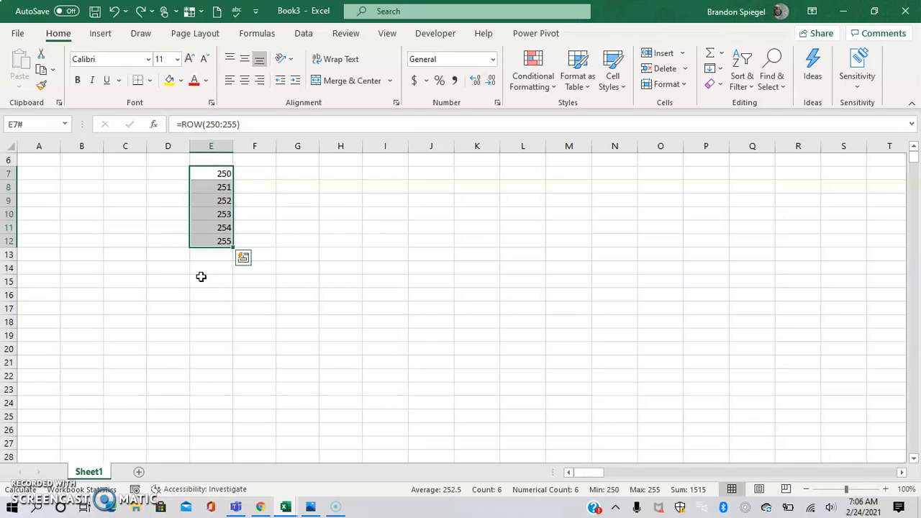
{"action": "key", "text": "ctrl+c"}
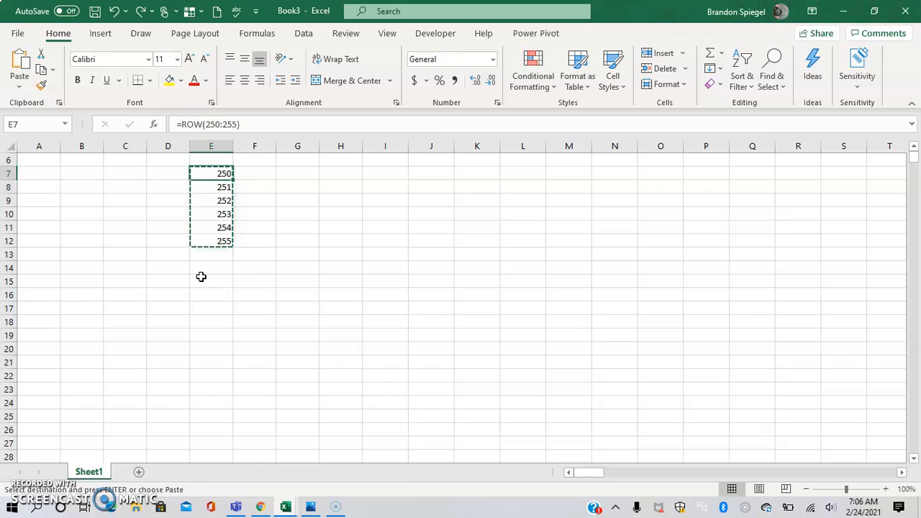
{"action": "right_click", "coordinate": [214, 176]}
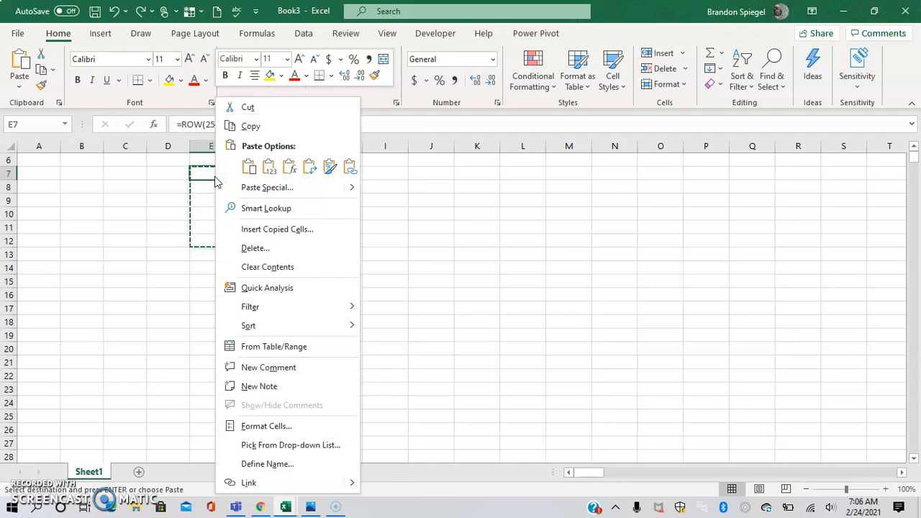
{"action": "mouse_move", "coordinate": [355, 193]}
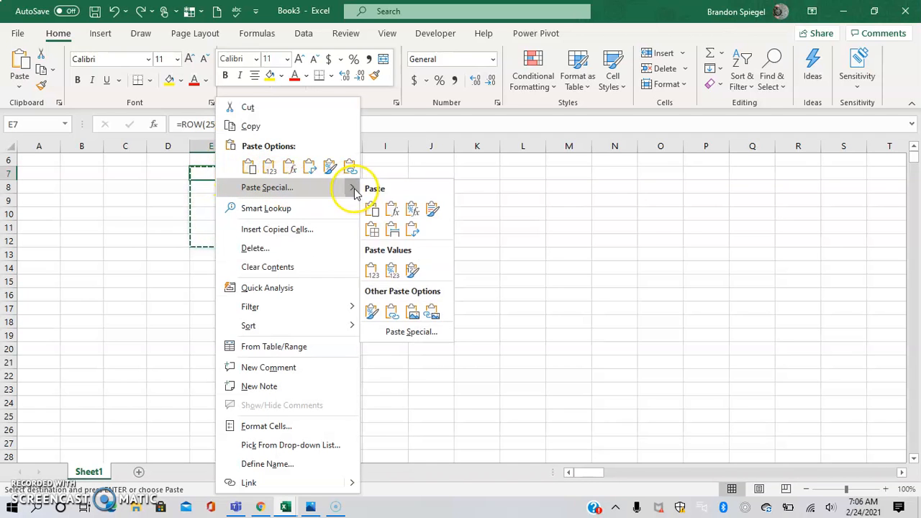
{"action": "left_click", "coordinate": [398, 335]}
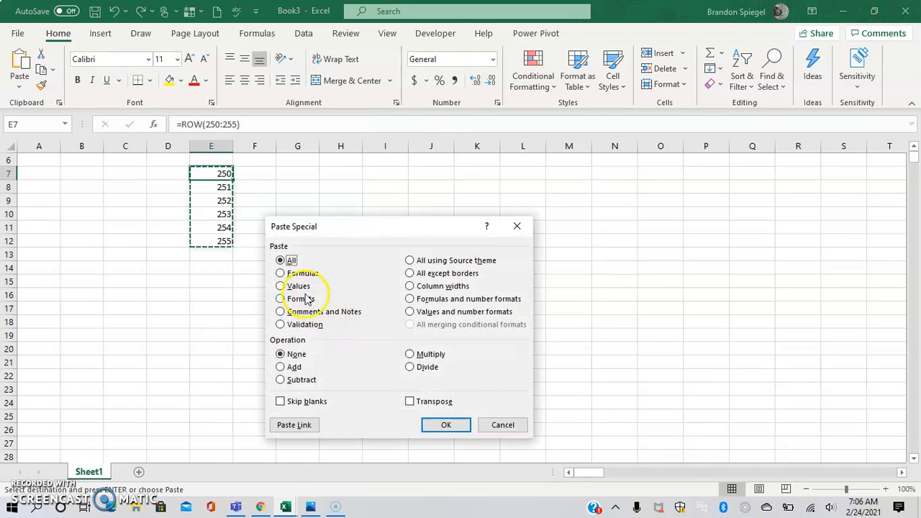
{"action": "left_click", "coordinate": [292, 286]}
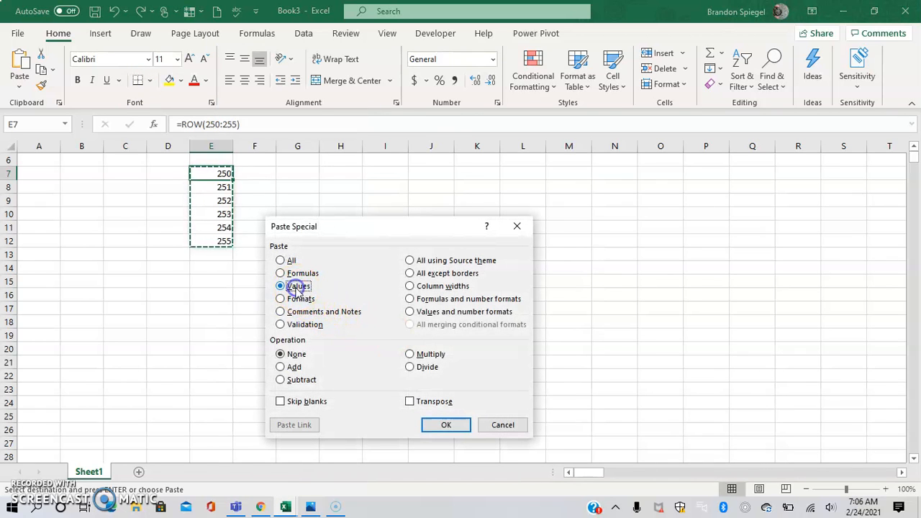
{"action": "left_click", "coordinate": [440, 426]}
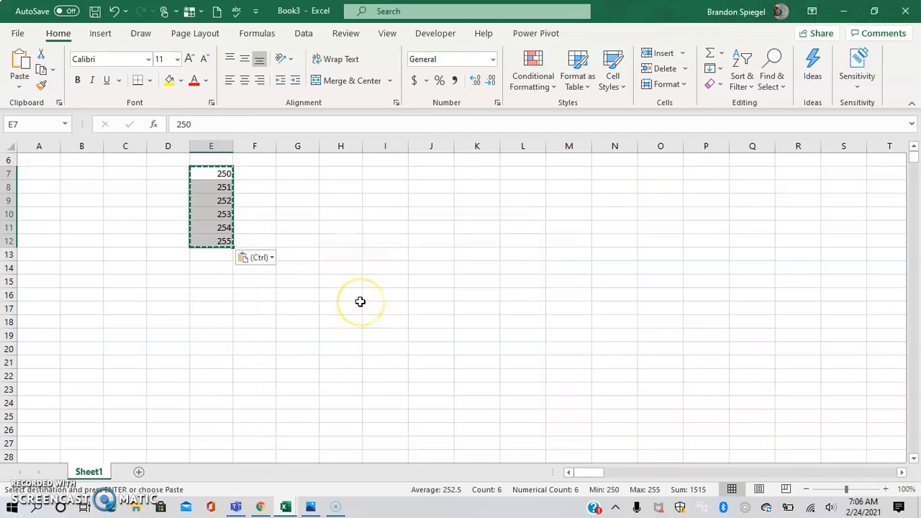
{"action": "key", "text": "Escape"}
- Go through the pasted values in column E and select E7:E12 to examine them
{"action": "left_click", "coordinate": [329, 264]}
{"action": "key", "text": "Left"}
{"action": "key", "text": "Left"}
{"action": "key", "text": "Left"}
{"action": "key", "text": "Up"}
{"action": "key", "text": "Up"}
{"action": "key", "text": "Up"}
{"action": "key", "text": "Up"}
{"action": "key", "text": "Up"}
{"action": "key", "text": "Up"}
{"action": "key", "text": "Up"}
{"action": "key", "text": "shift+Down"}
{"action": "key", "text": "shift+Down"}
{"action": "key", "text": "shift+Down"}
{"action": "key", "text": "shift+Down"}
{"action": "key", "text": "shift+Down"}
- Try overwriting the pasted value in E11 with 1, and undo the change
{"action": "key", "text": "Down"}
{"action": "key", "text": "Down"}
{"action": "key", "text": "Down"}
{"action": "key", "text": "Down"}
{"action": "type", "text": "1"}
{"action": "key", "text": "Return"}
{"action": "key", "text": "ctrl+z"}
- Review the static values by selecting E7:E12 once more, and move to the empty cell H8
{"action": "key", "text": "Up"}
{"action": "key", "text": "Up"}
{"action": "key", "text": "Up"}
{"action": "key", "text": "Up"}
{"action": "key", "text": "shift+Down"}
{"action": "key", "text": "shift+Down"}
{"action": "key", "text": "shift+Down"}
{"action": "key", "text": "shift+Down"}
{"action": "key", "text": "shift+Down"}
{"action": "key", "text": "Right"}
{"action": "key", "text": "Right"}
{"action": "key", "text": "Right"}
{"action": "key", "text": "Right"}
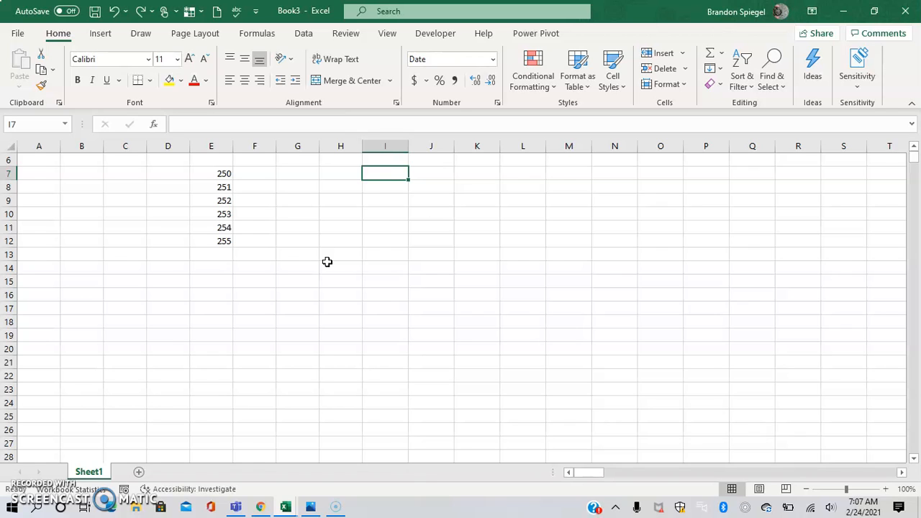
{"action": "key", "text": "Down"}
{"action": "key", "text": "Left"}
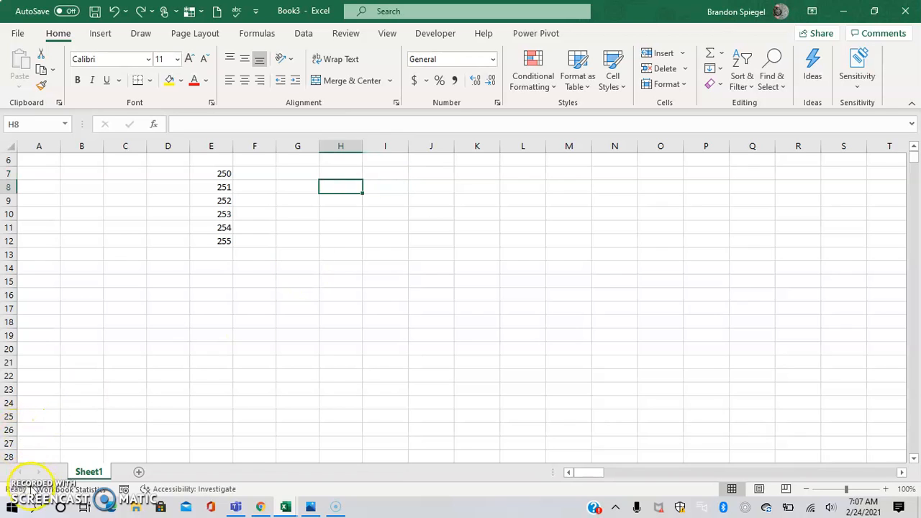